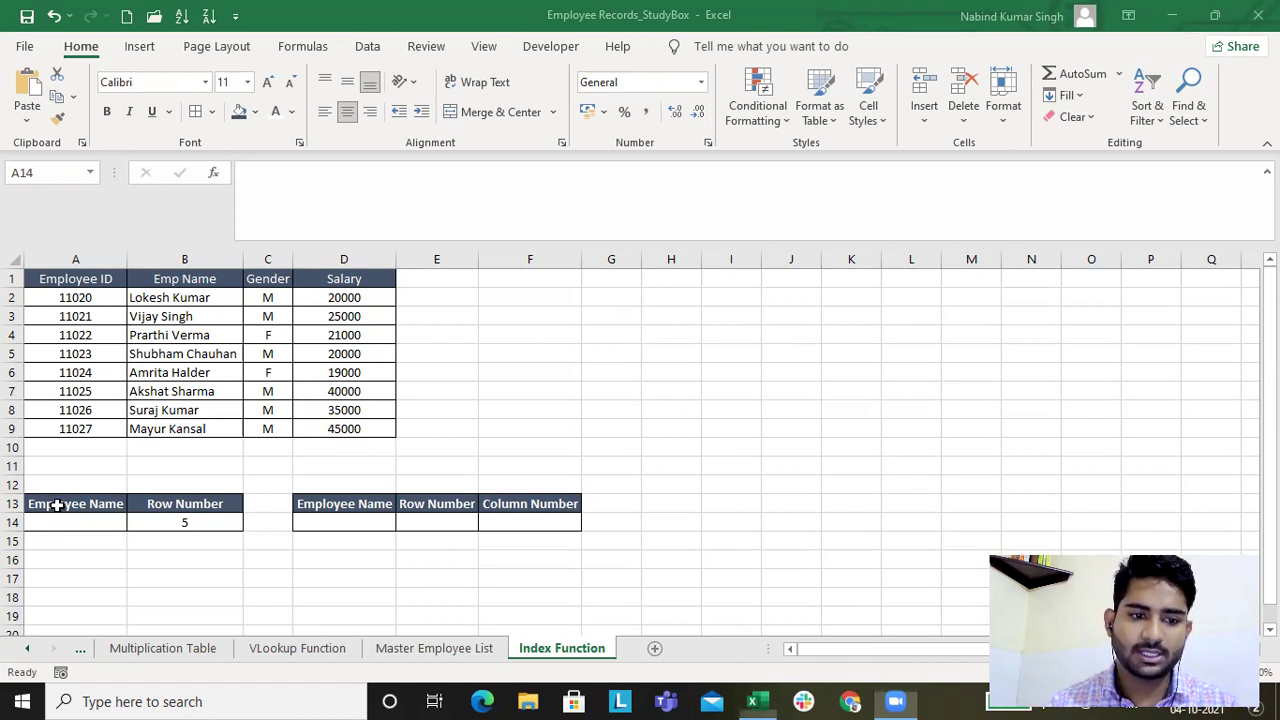
Relabel the second table's first header in D13 as Value
drag(70, 503, 214, 523)
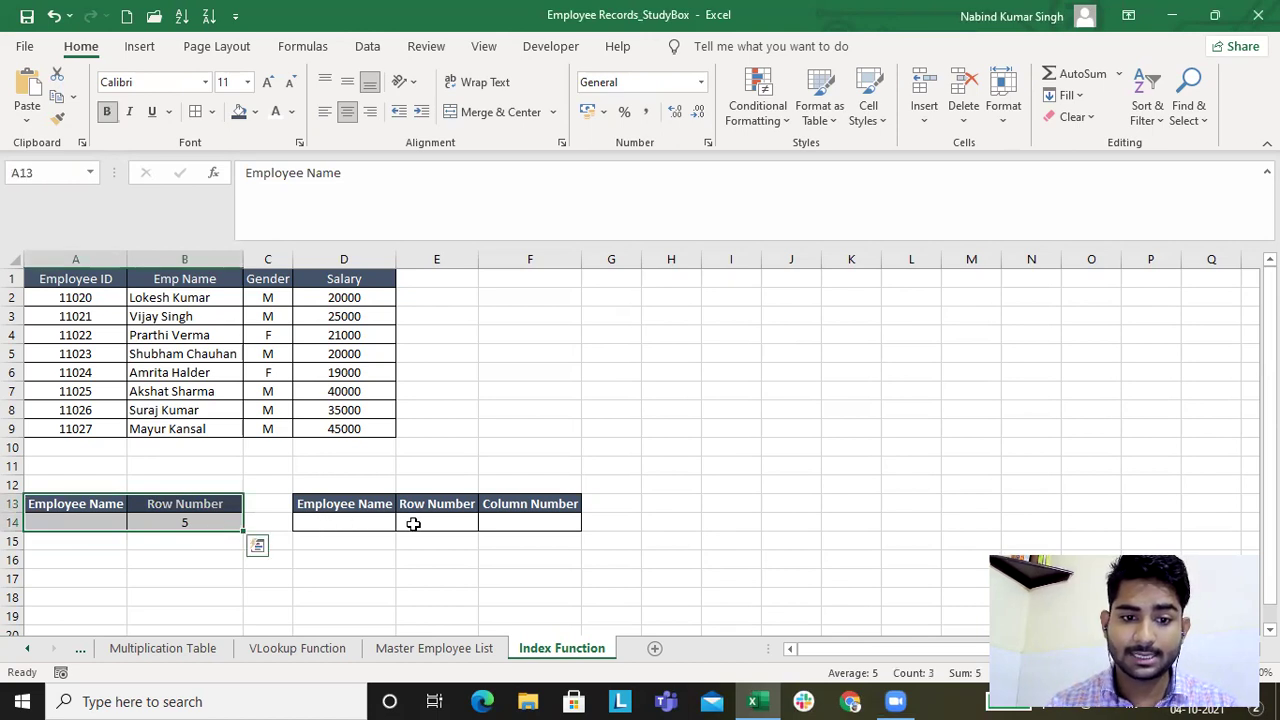
click(458, 506)
drag(458, 506, 538, 526)
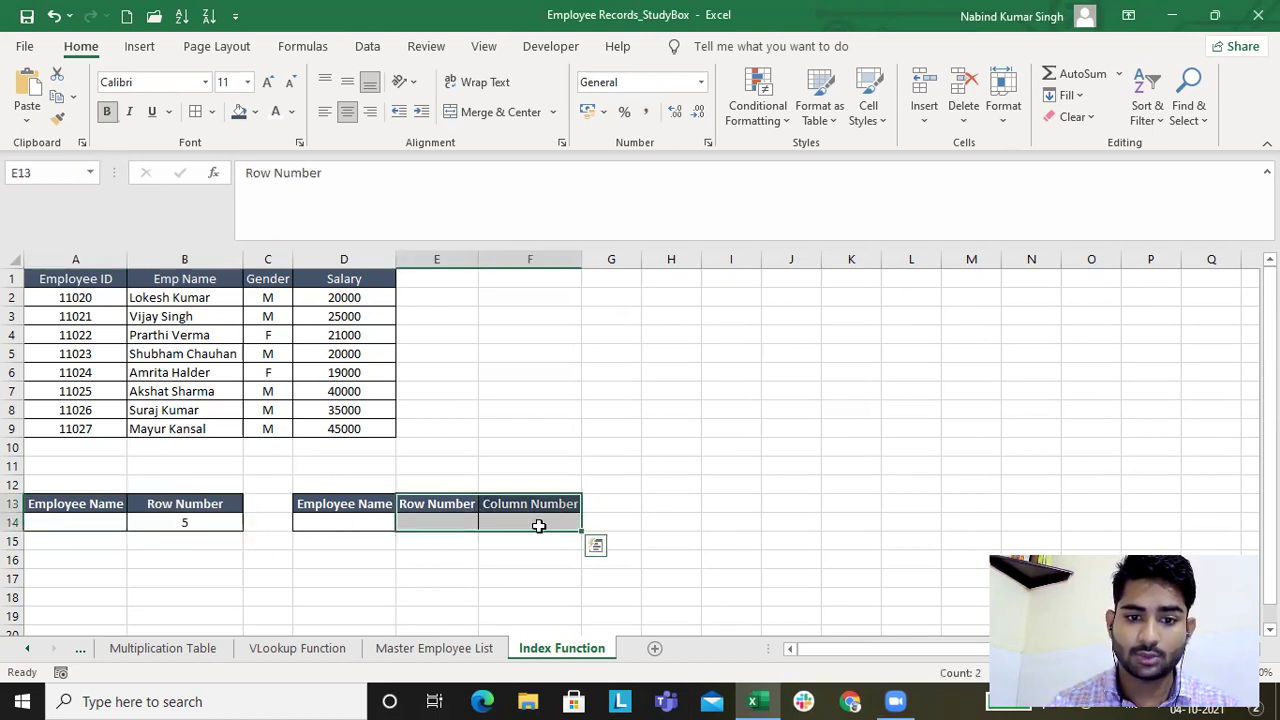
click(347, 504)
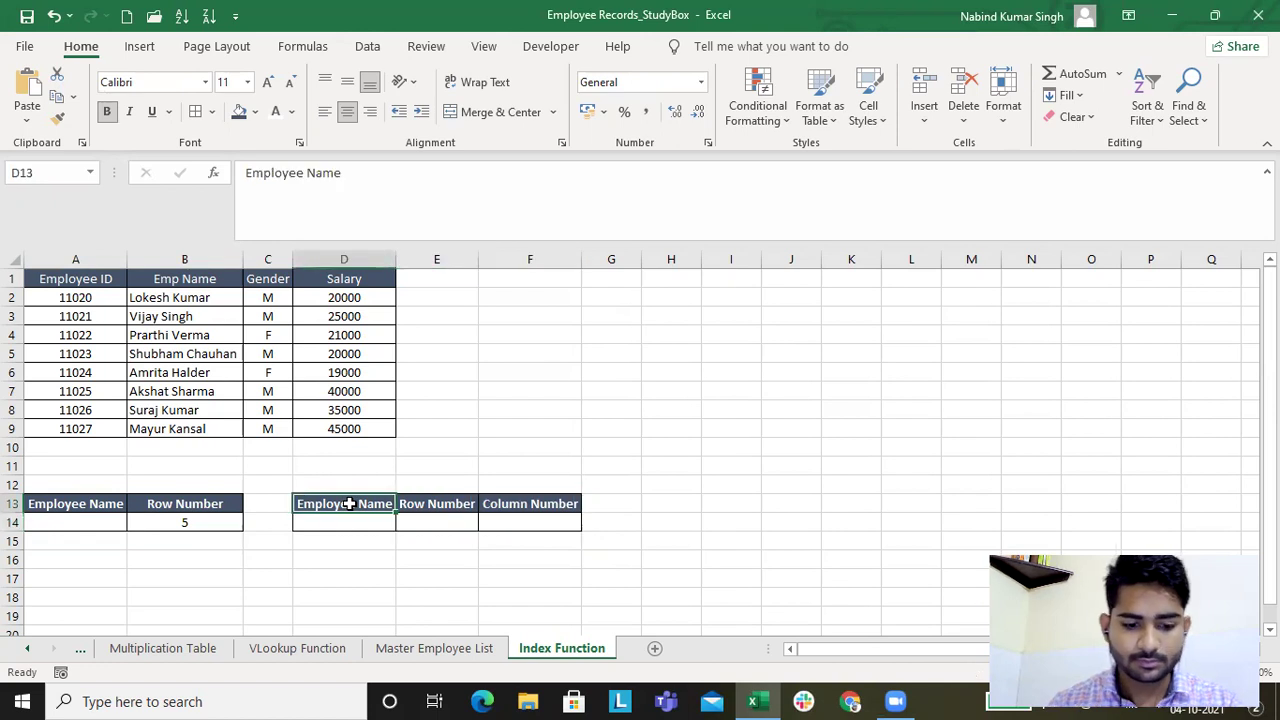
text(Value)
key(Return)
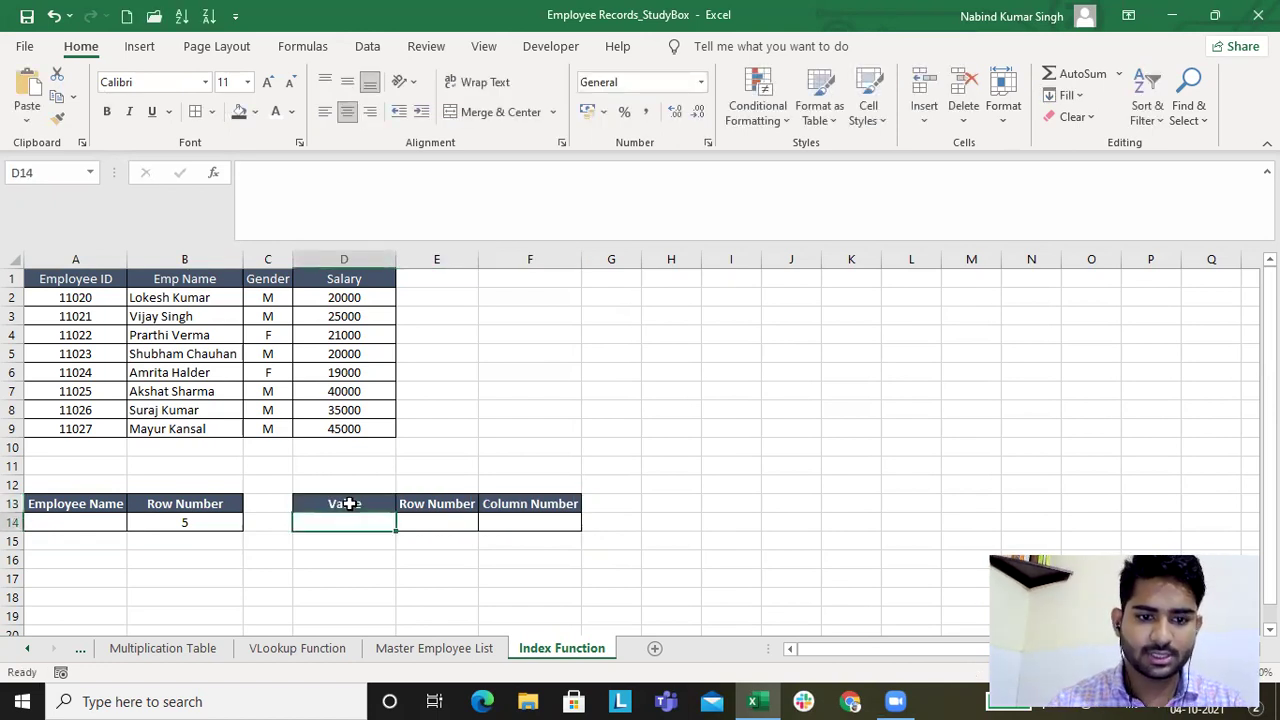
click(104, 519)
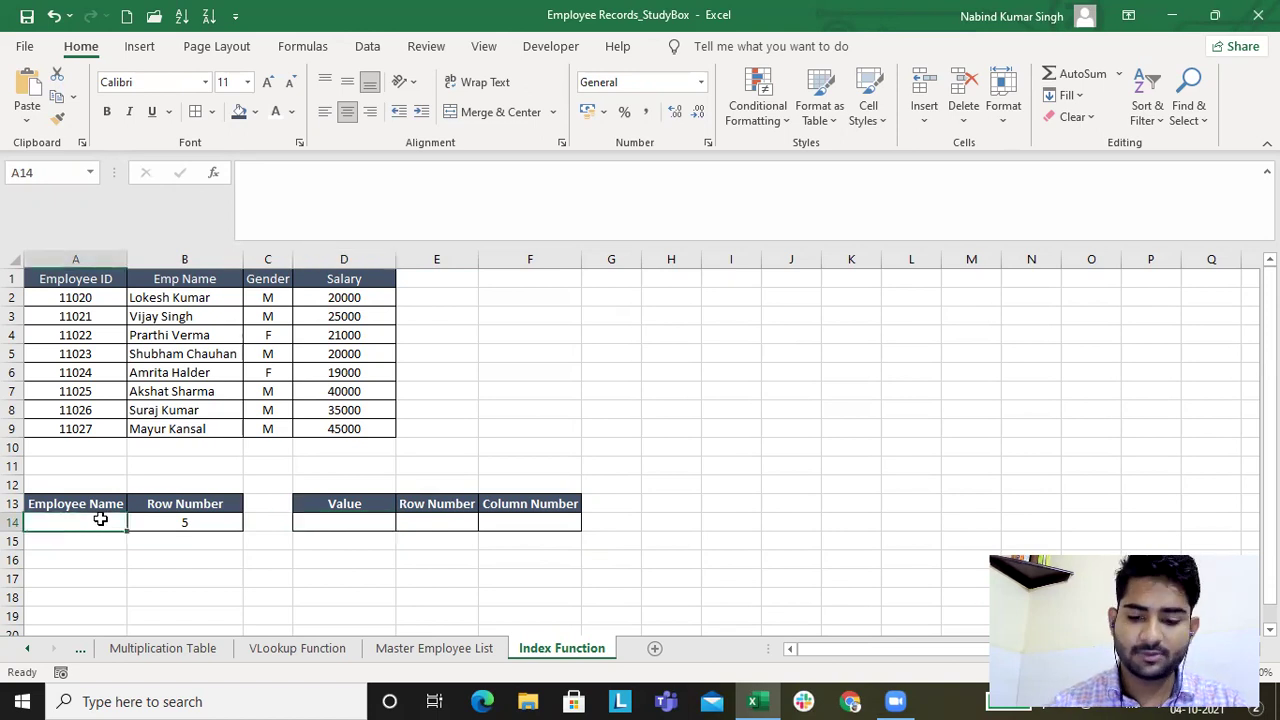
text(=)
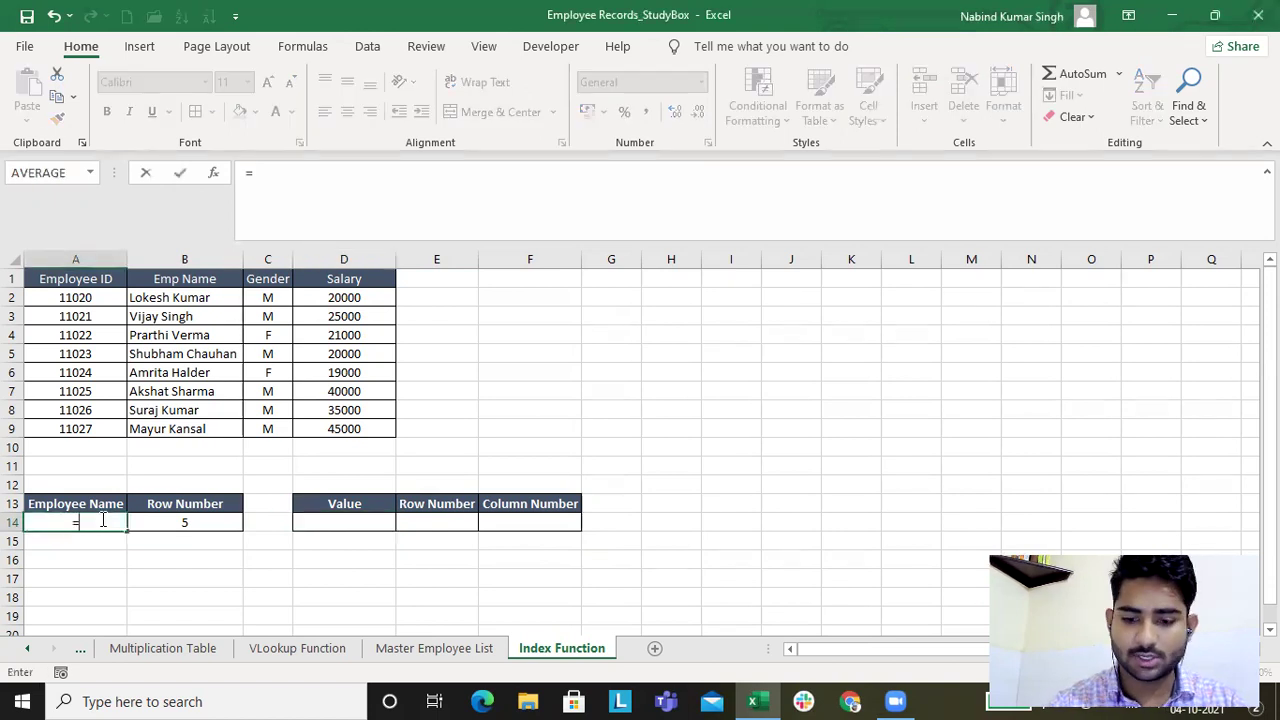
text(i)
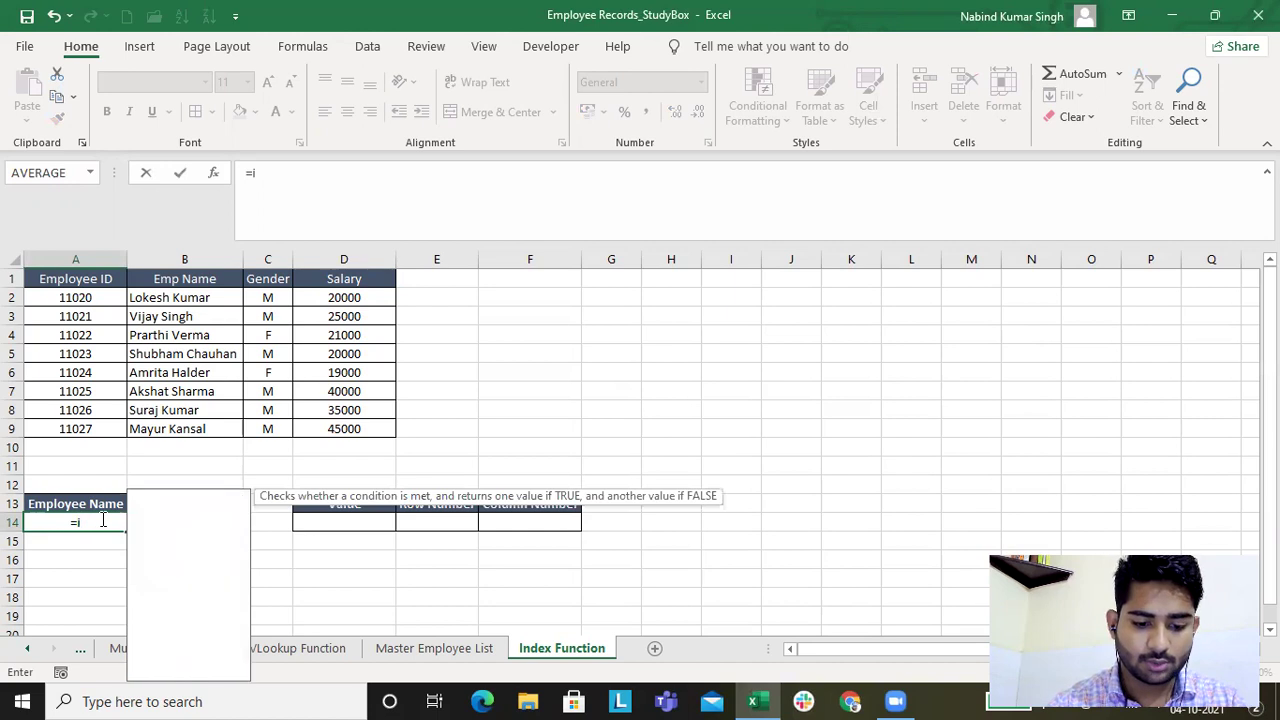
text(ndex)
key(Tab)
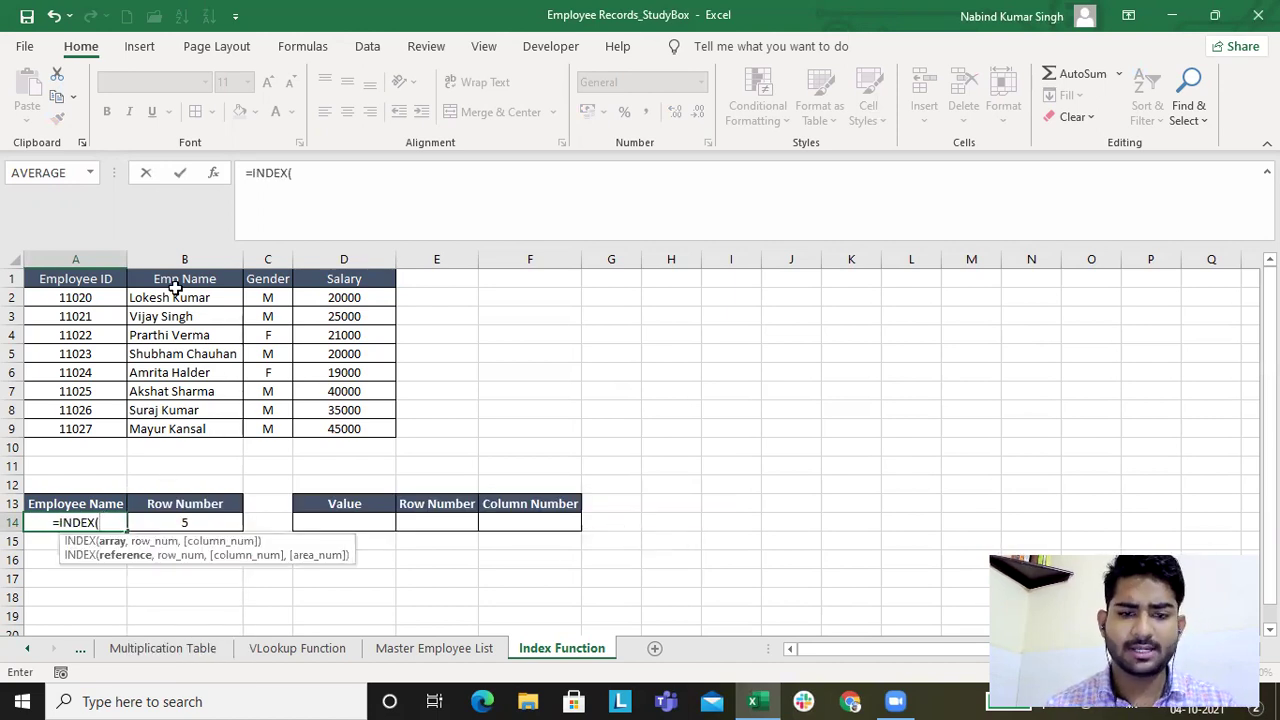
drag(168, 297, 180, 432)
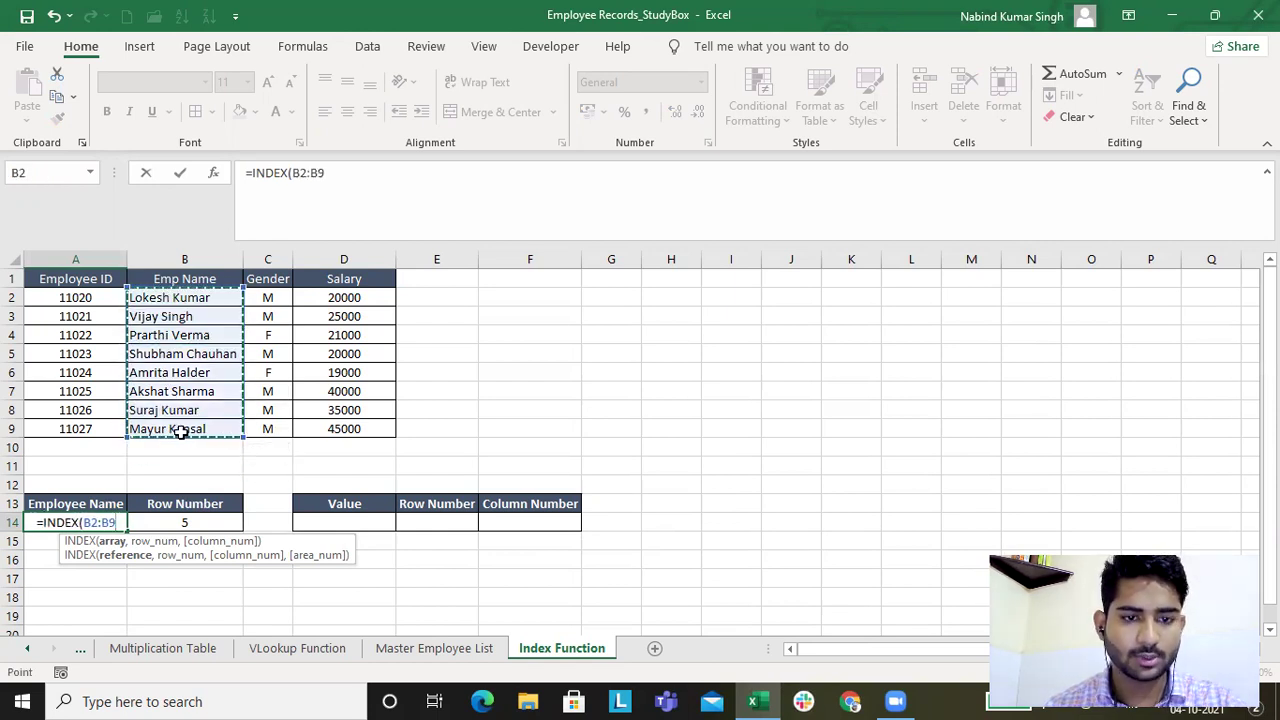
key(F4)
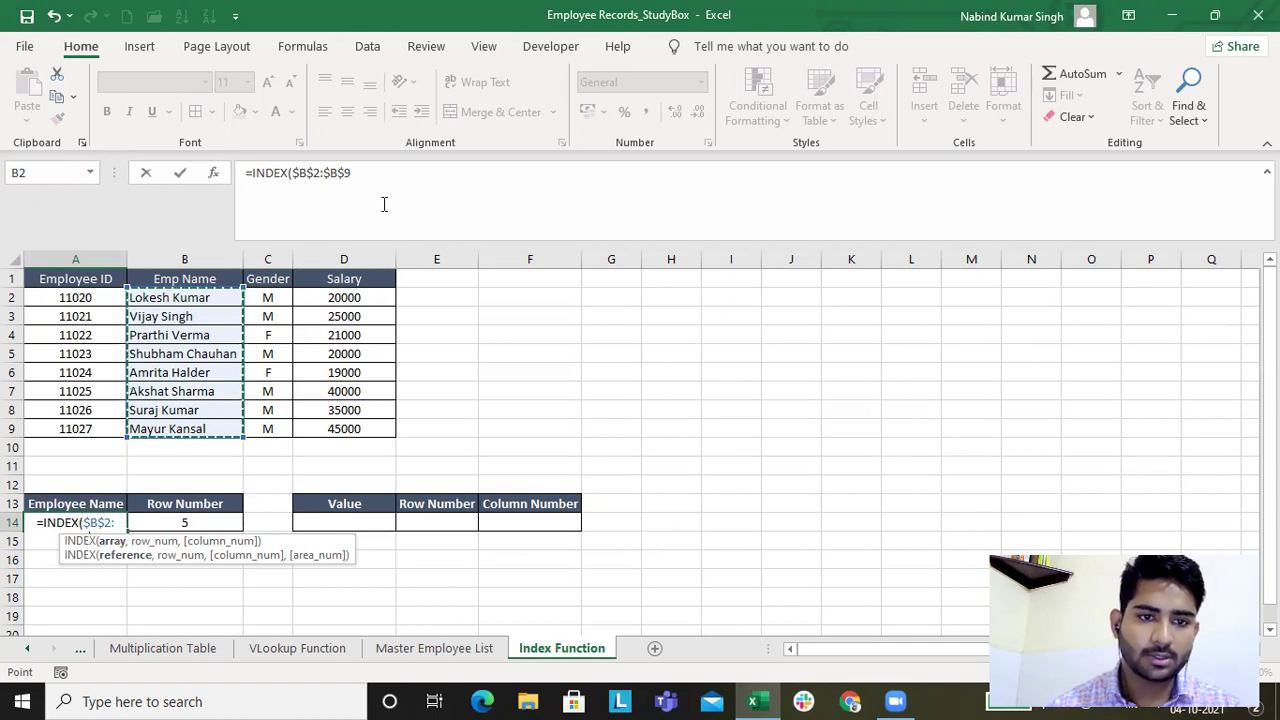
click(393, 171)
text(,)
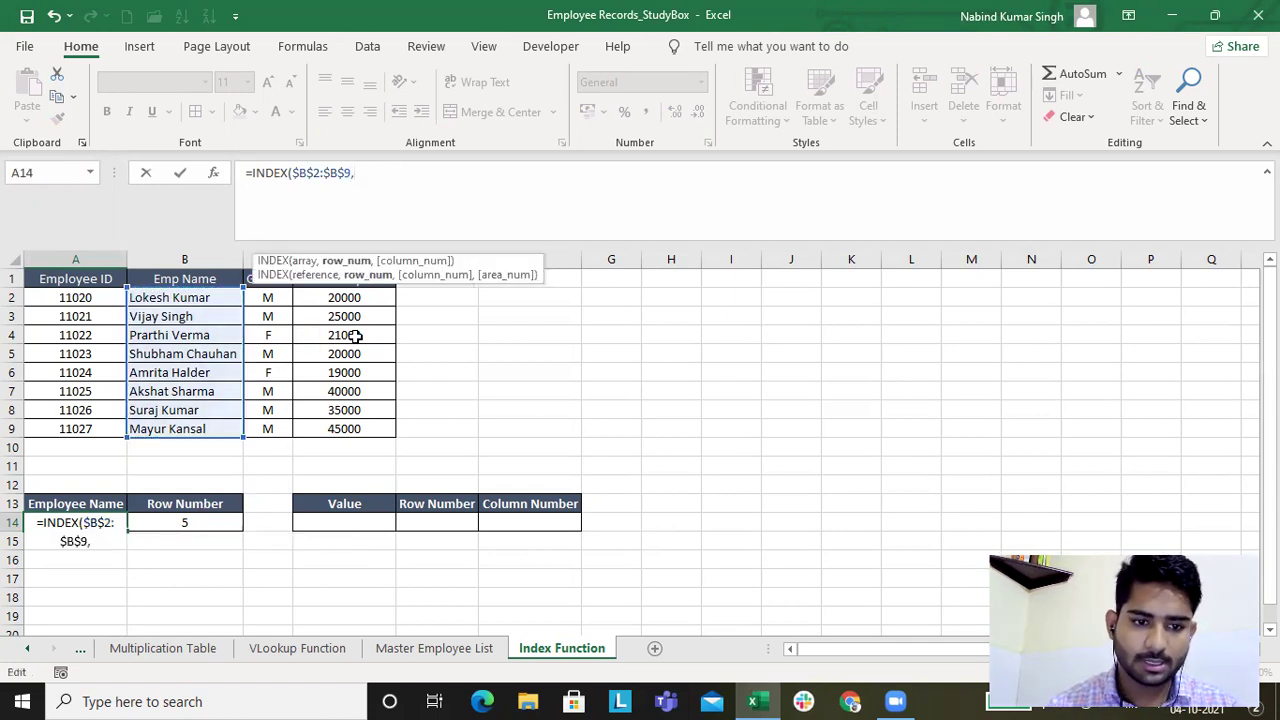
click(203, 520)
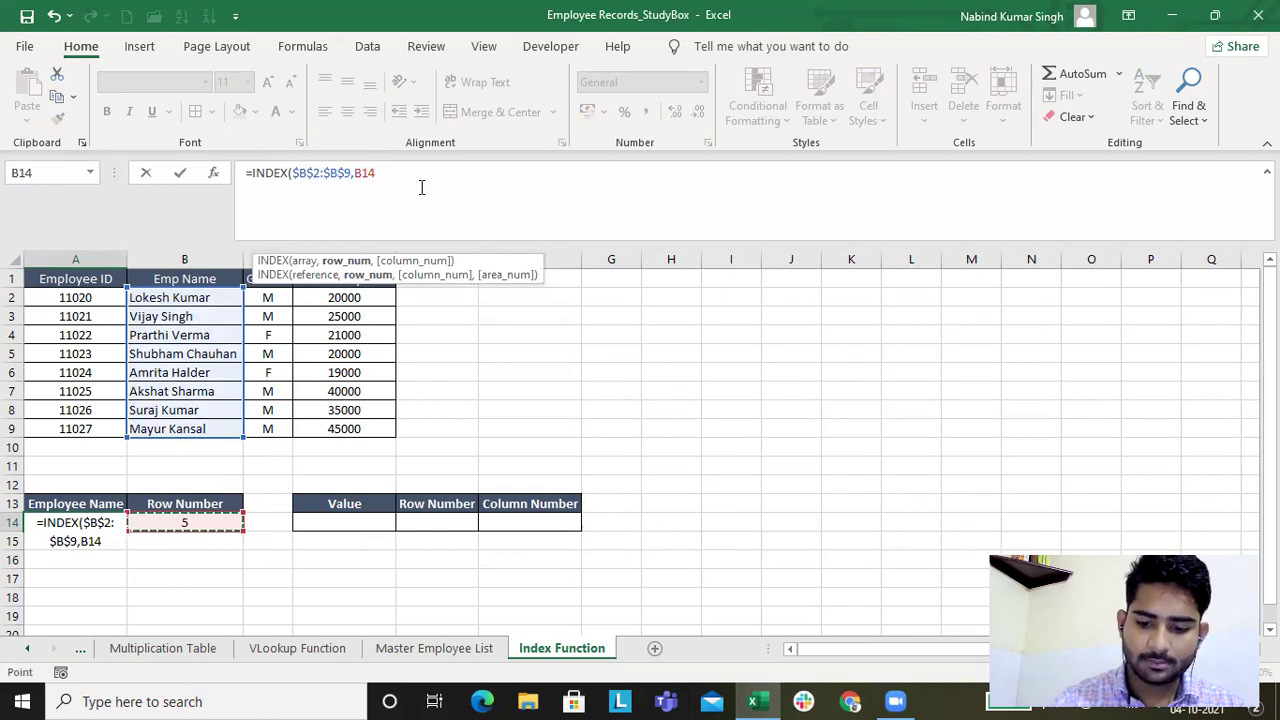
text())
key(Return)
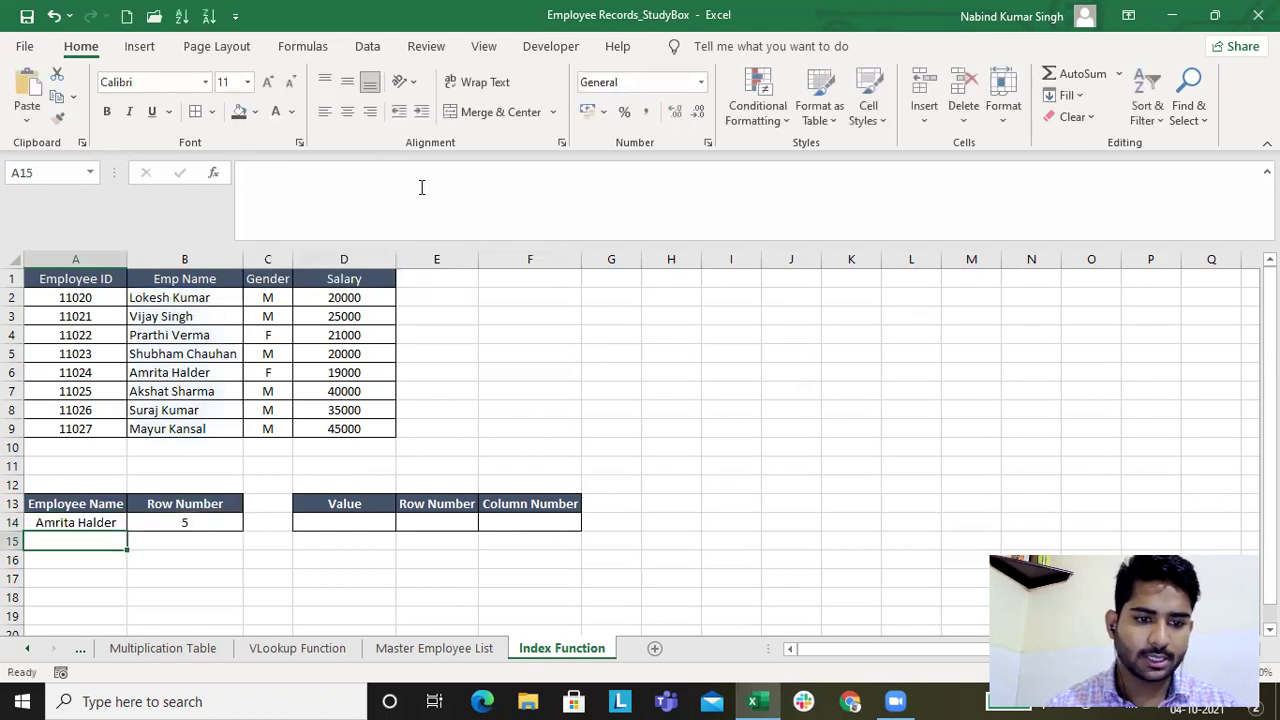
click(177, 524)
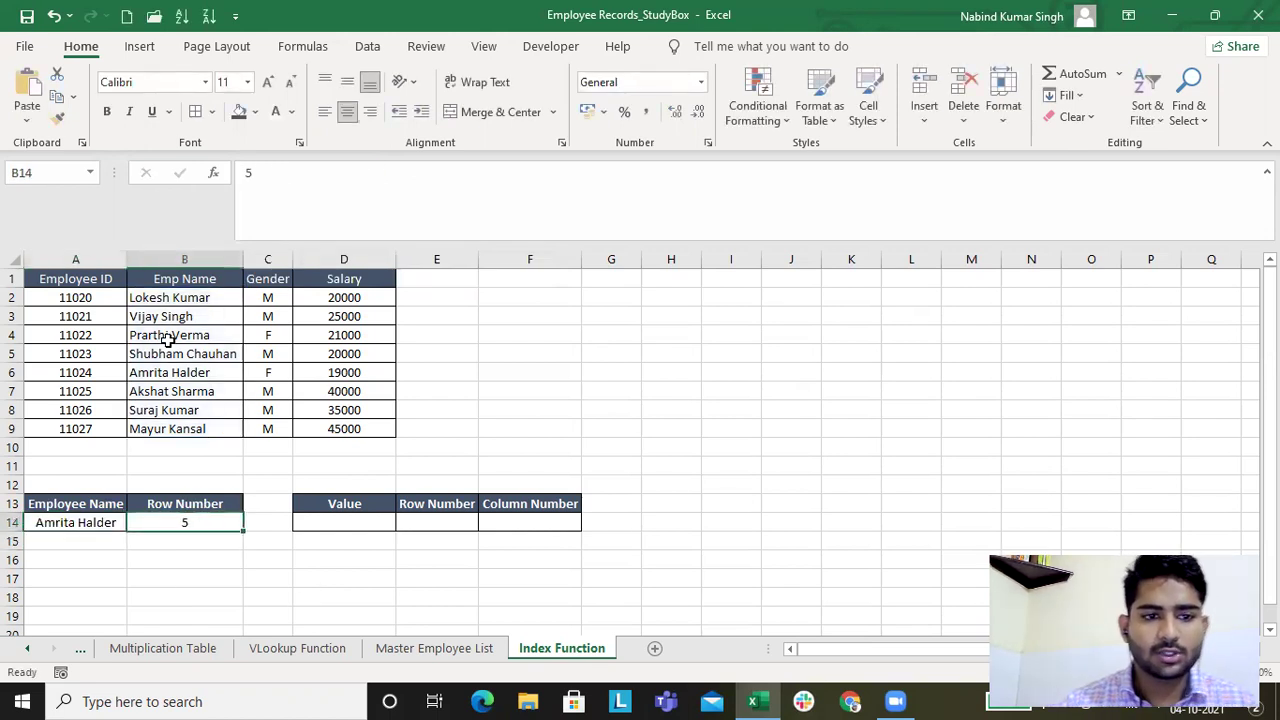
click(172, 297)
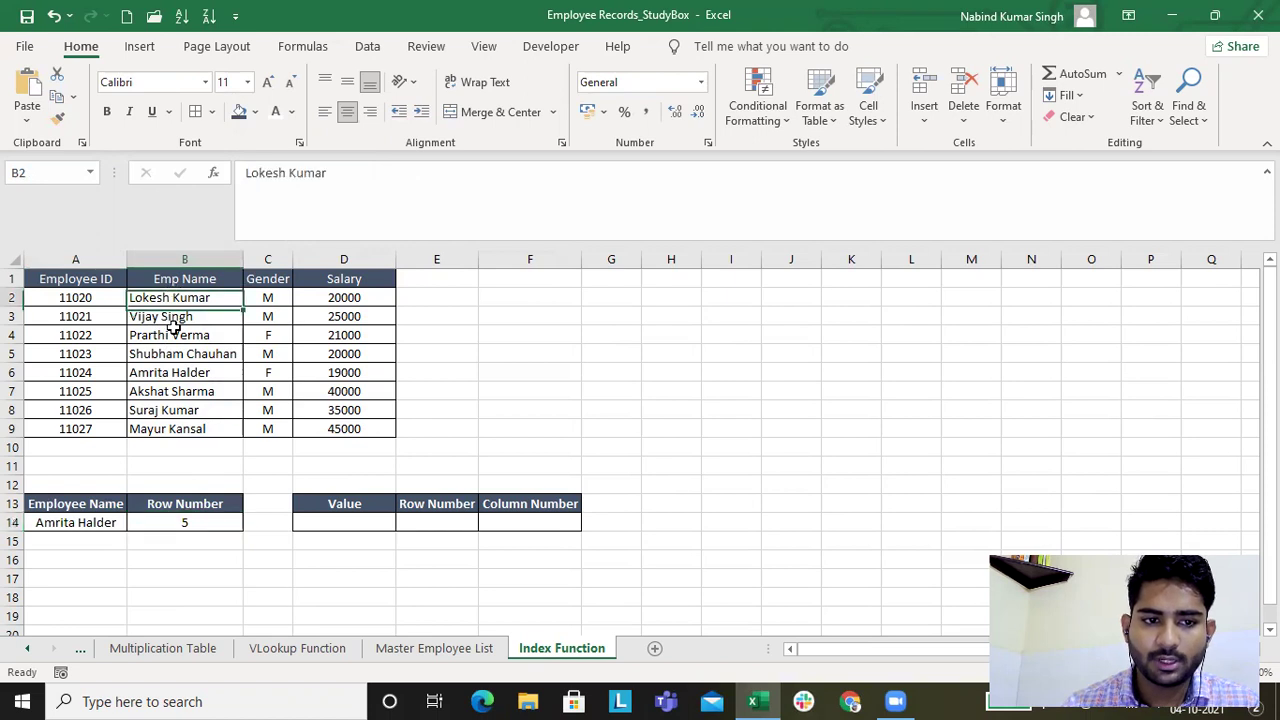
drag(174, 328, 171, 428)
click(177, 372)
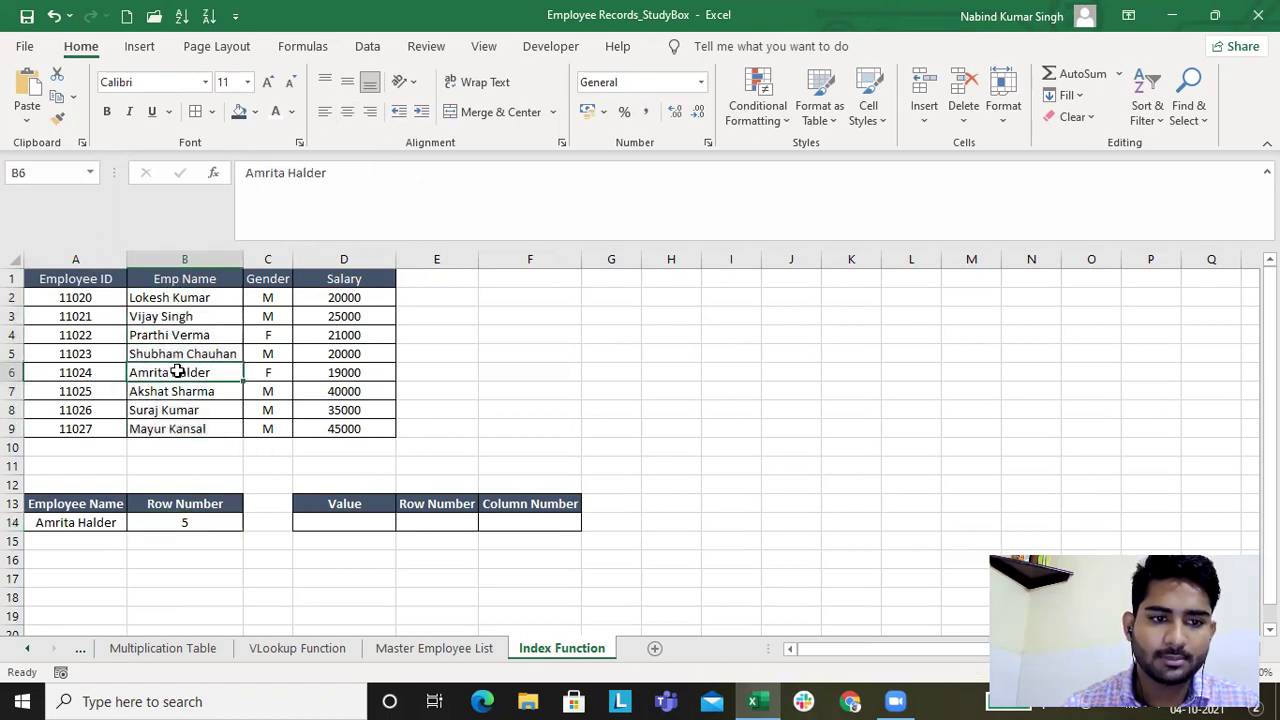
click(186, 521)
text(5)
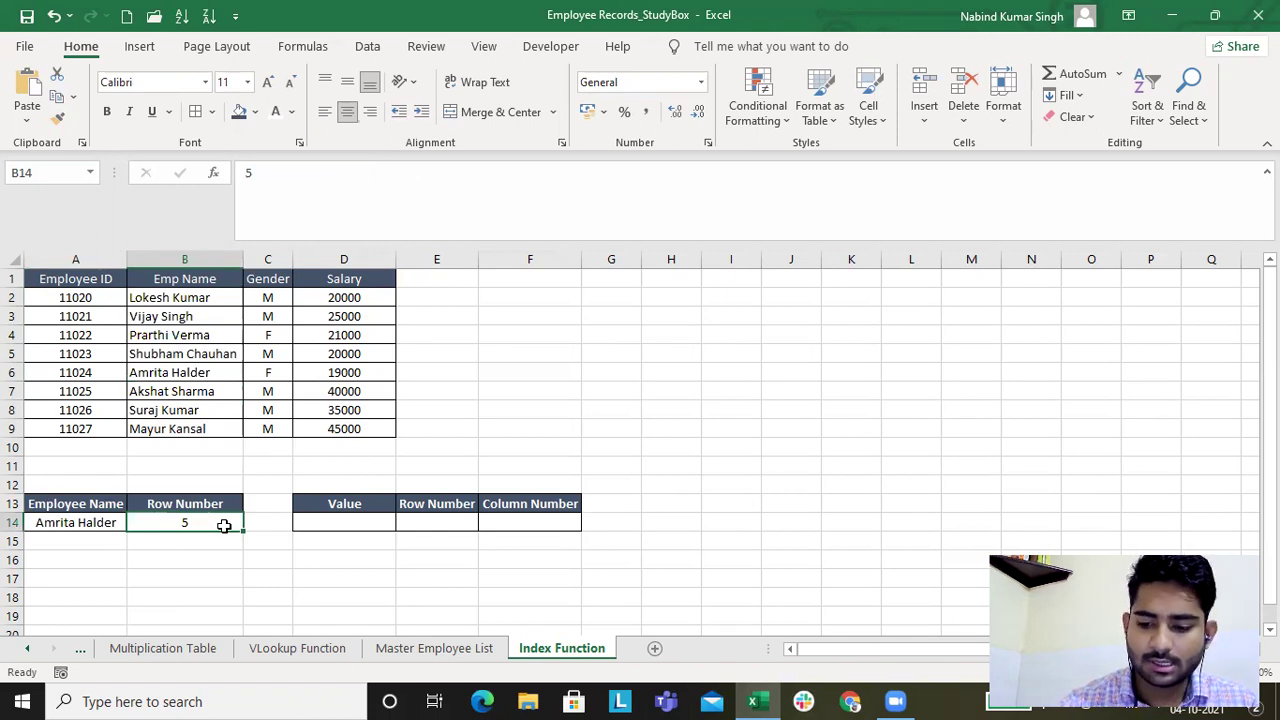
text(1)
key(Return)
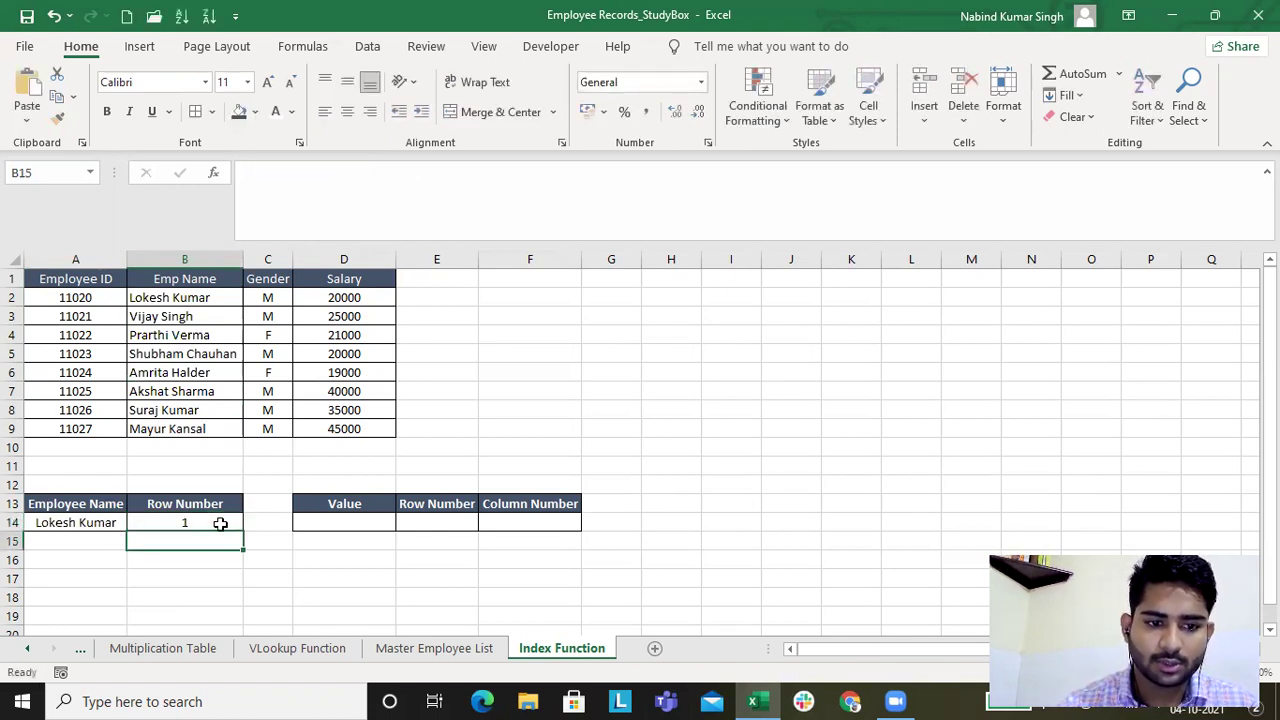
click(220, 523)
text(6)
key(Return)
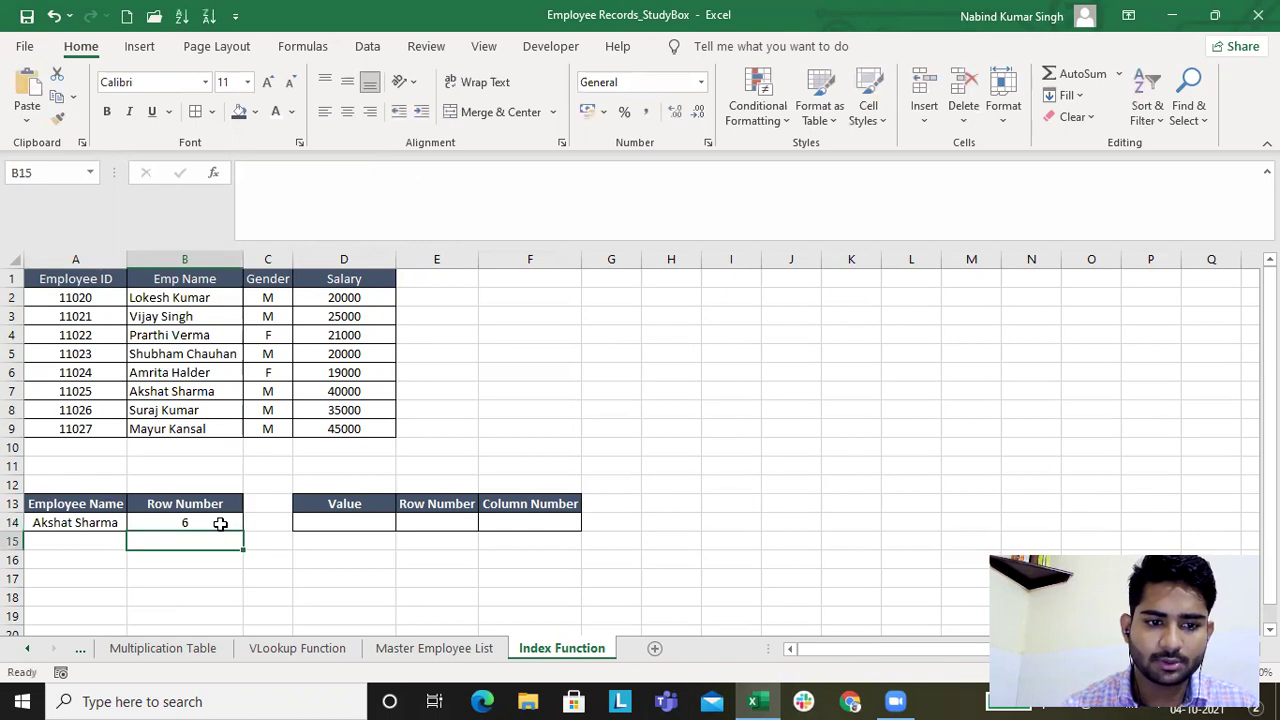
click(220, 523)
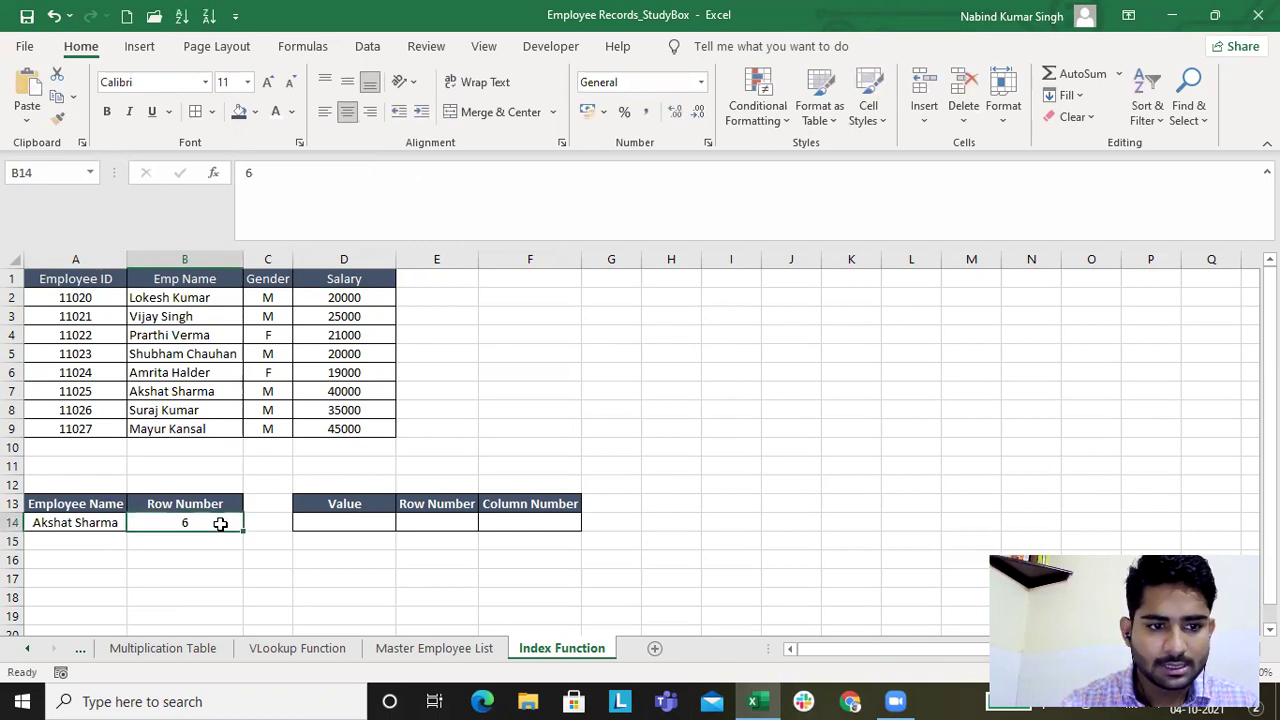
text(7)
key(Return)
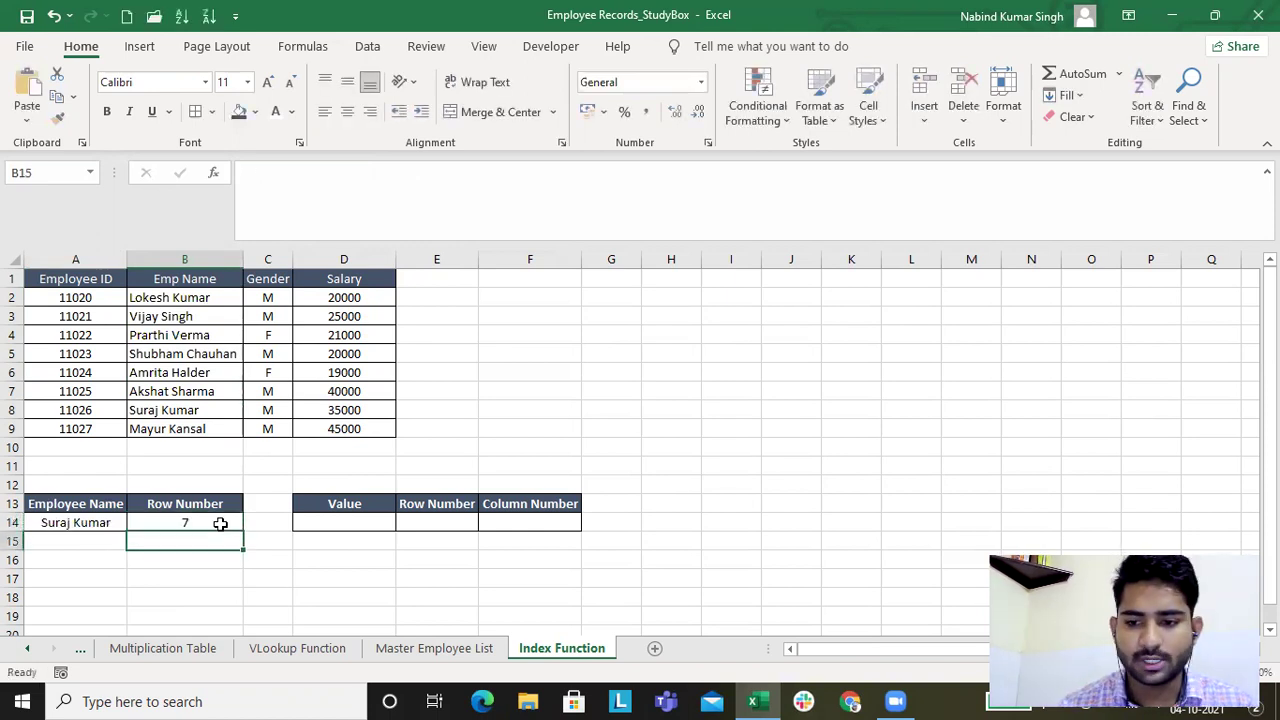
click(184, 524)
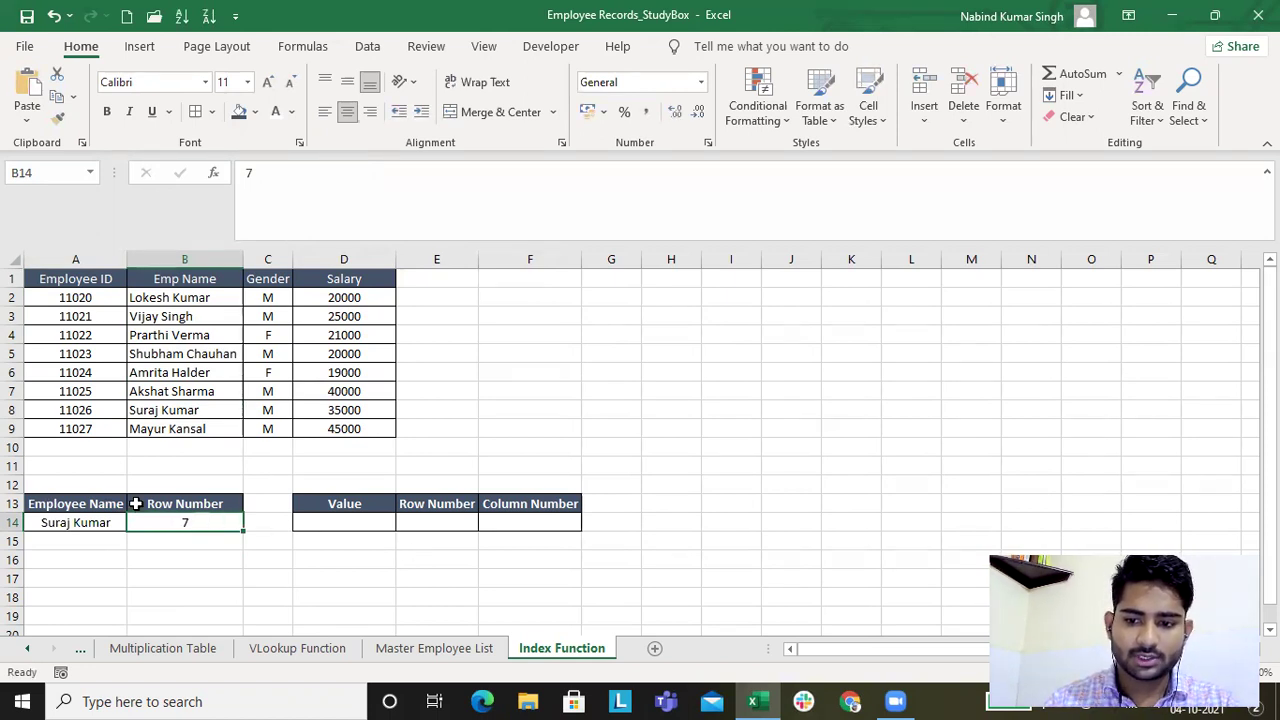
Enter 3 as both the Row Number (E14) and Column Number (F14)
click(447, 530)
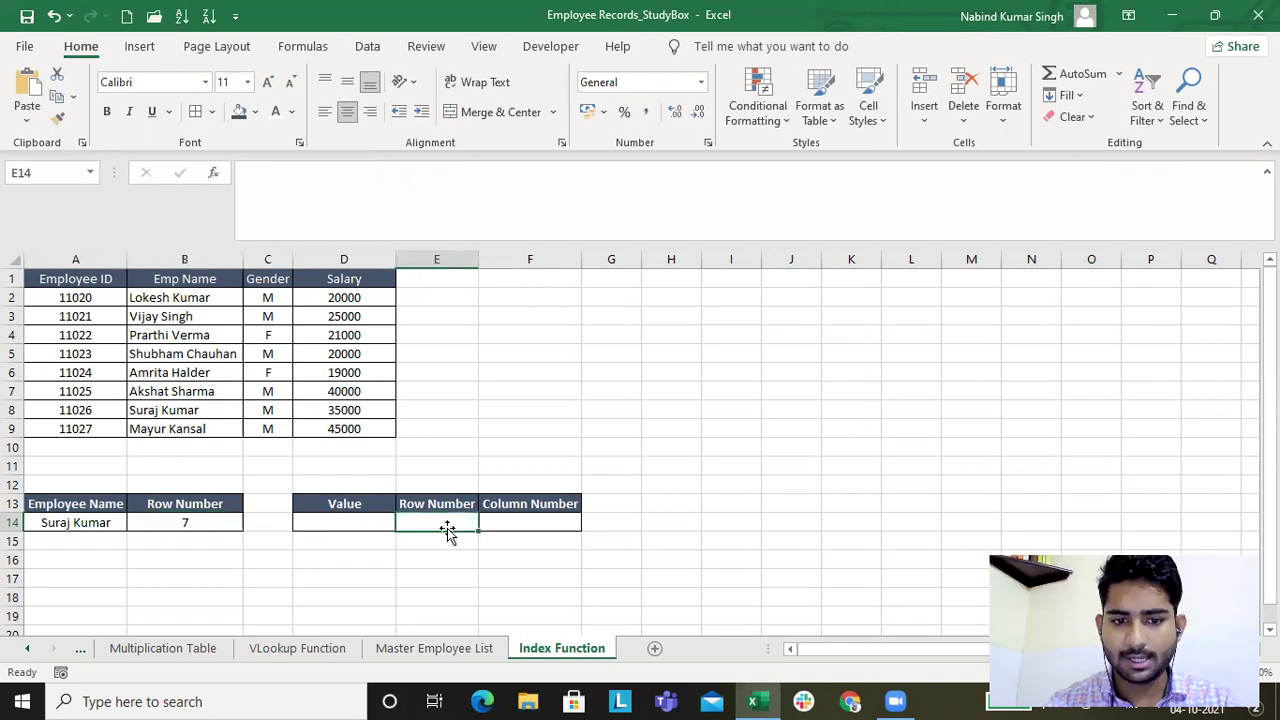
text(3)
key(Tab)
text(3)
key(Tab)
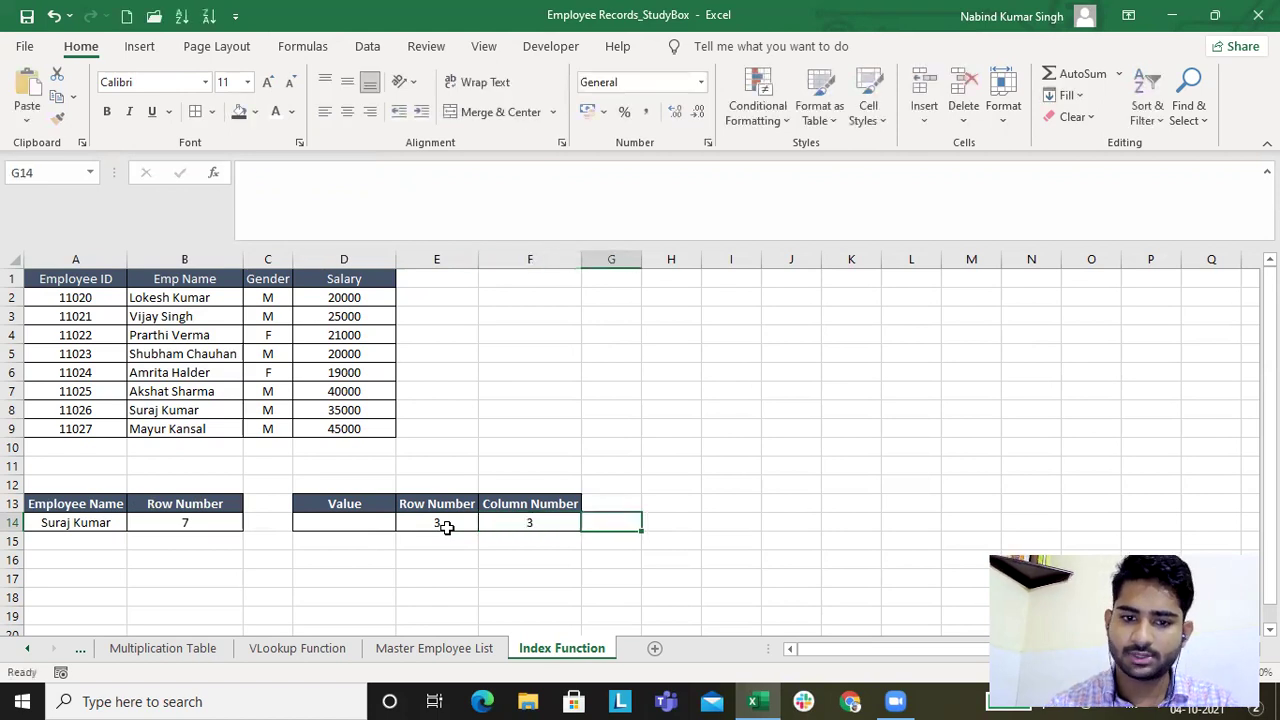
In D14, enter =INDEX($A$1:$D$9,E14,F14), which returns M
click(380, 525)
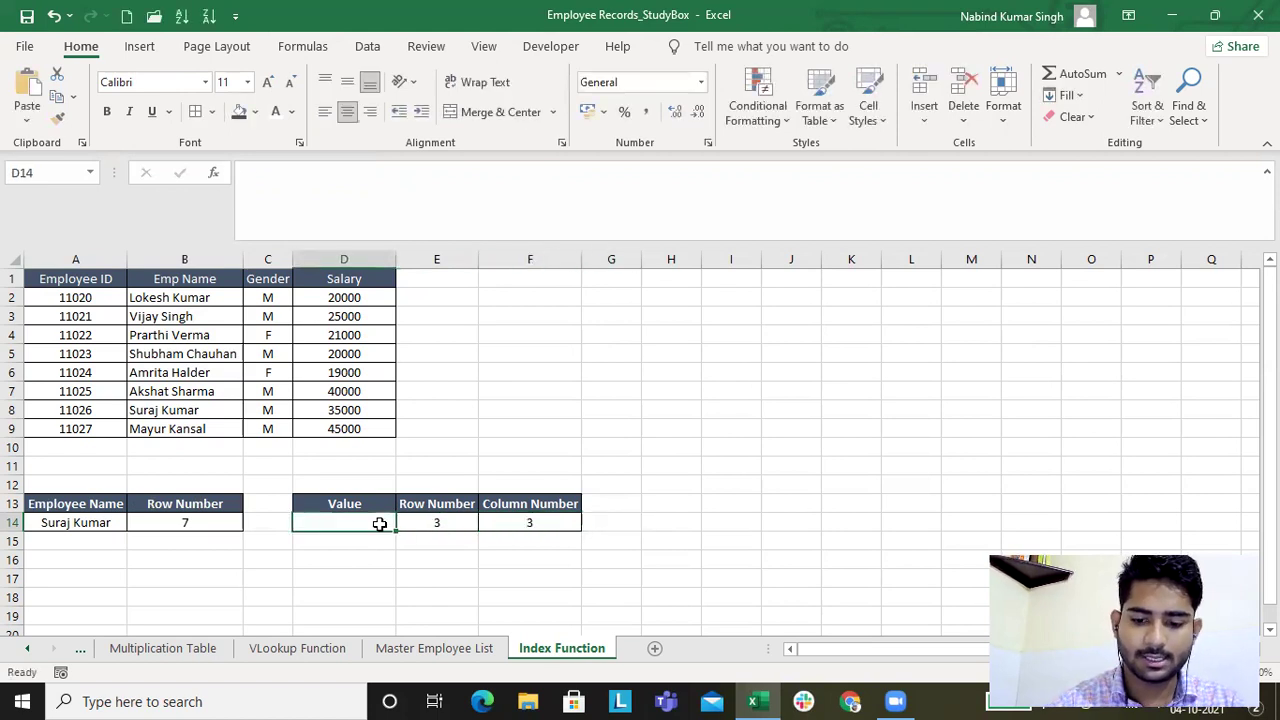
text(=ind)
key(Tab)
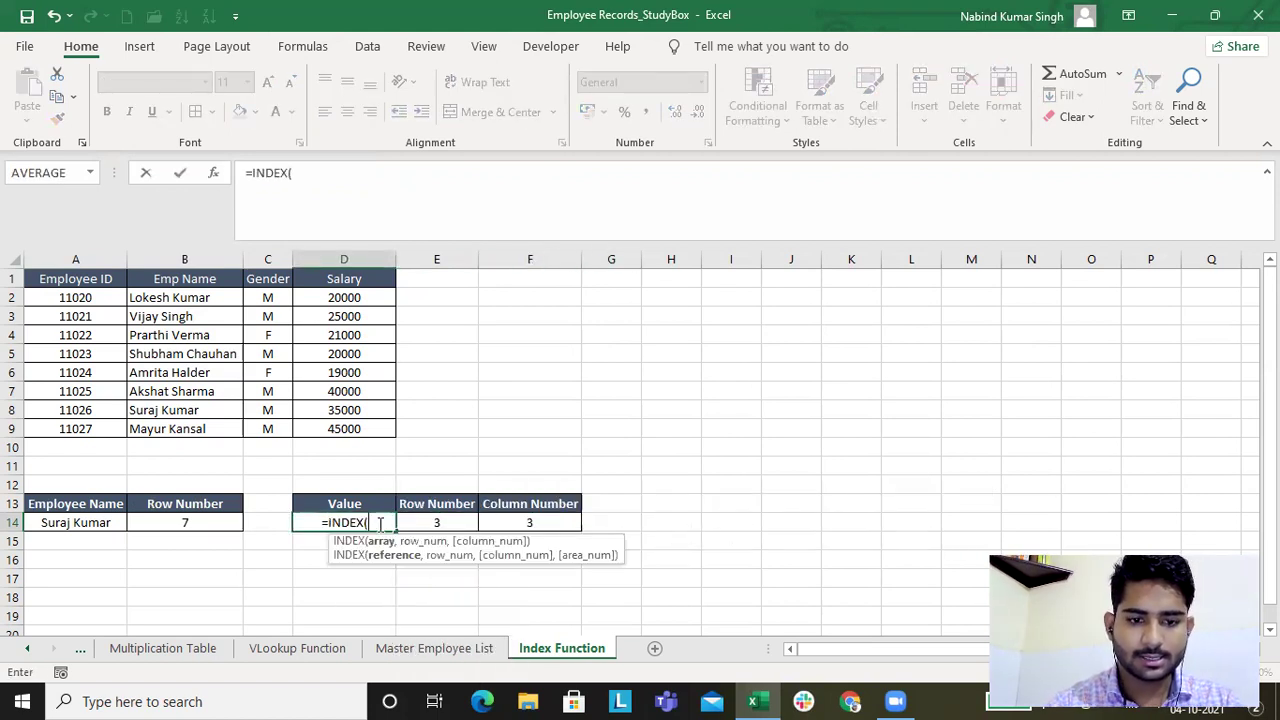
mouse_move(66, 278)
mouse_down()
mouse_move(358, 435)
mouse_move(380, 430)
mouse_up()
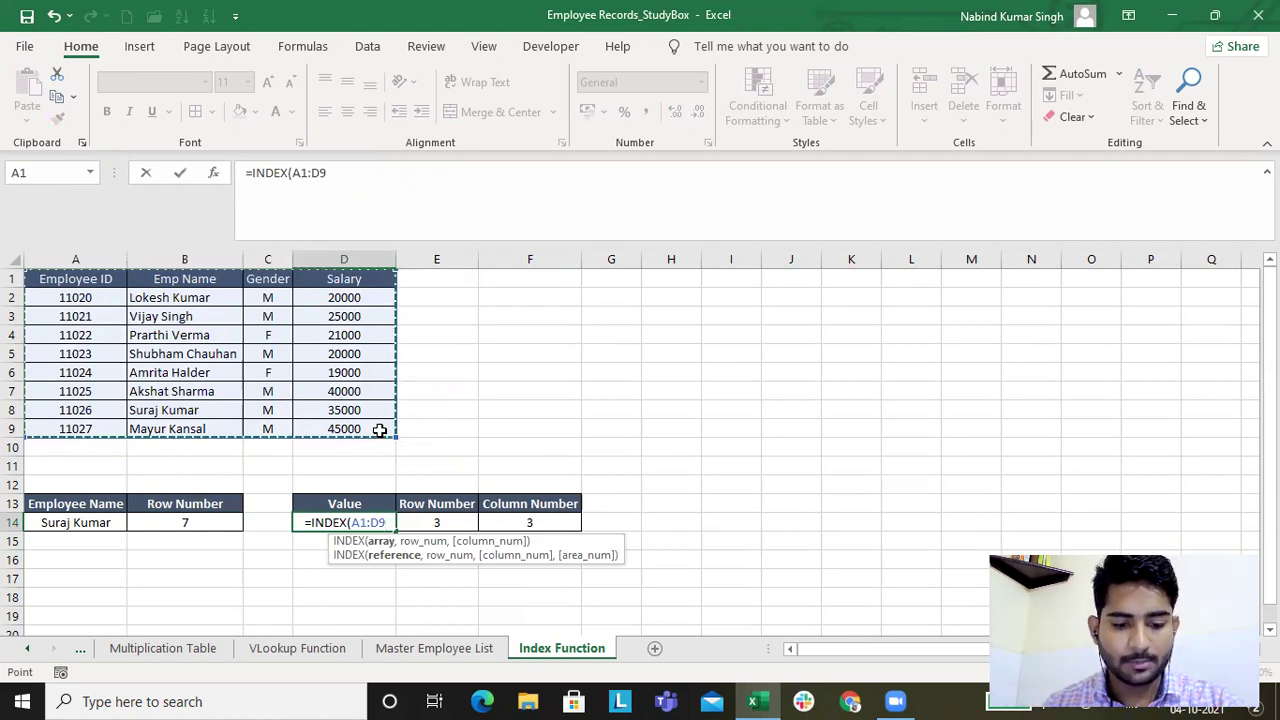
key(F4)
text($D$9,)
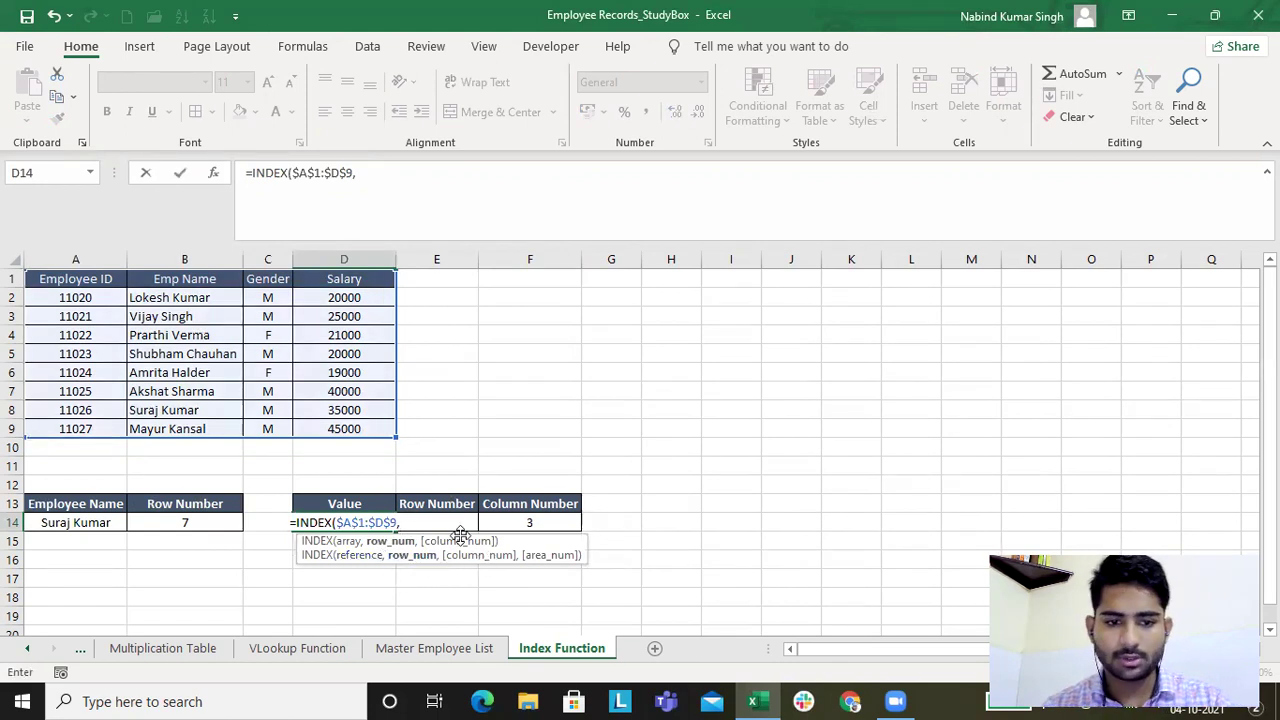
click(475, 523)
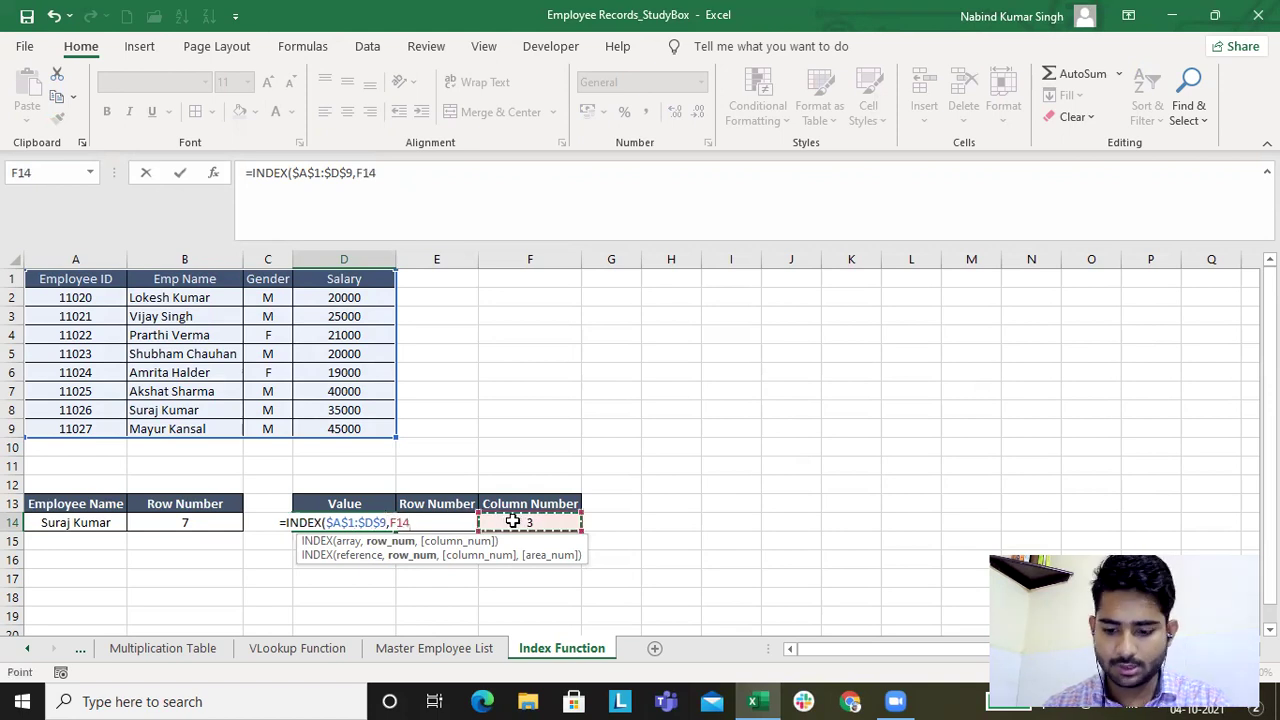
click(420, 170)
text(,)
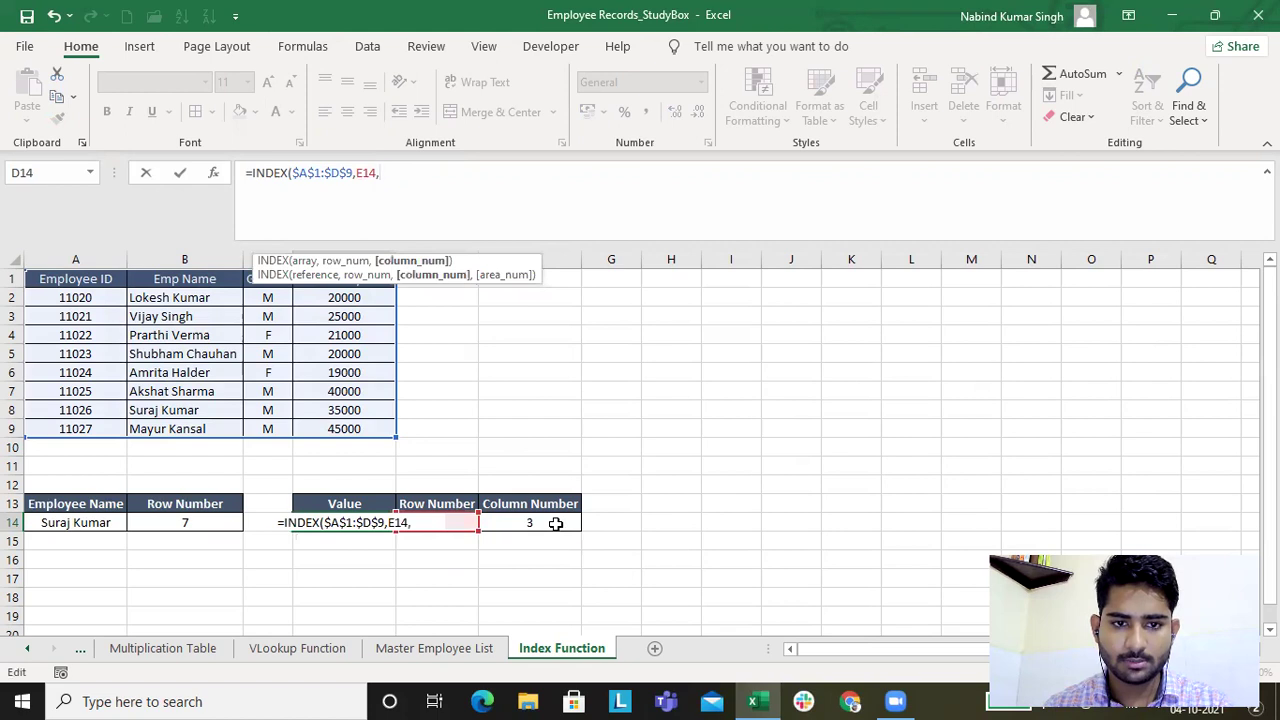
click(550, 524)
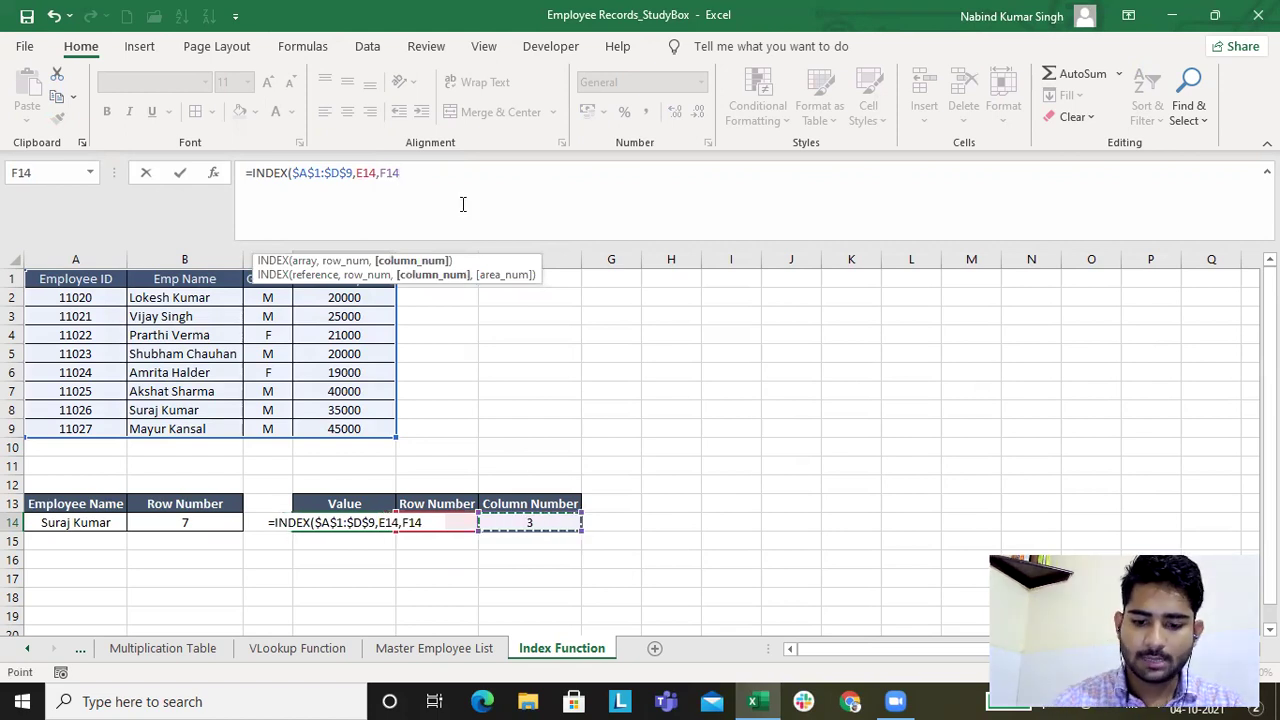
text())
key(Return)
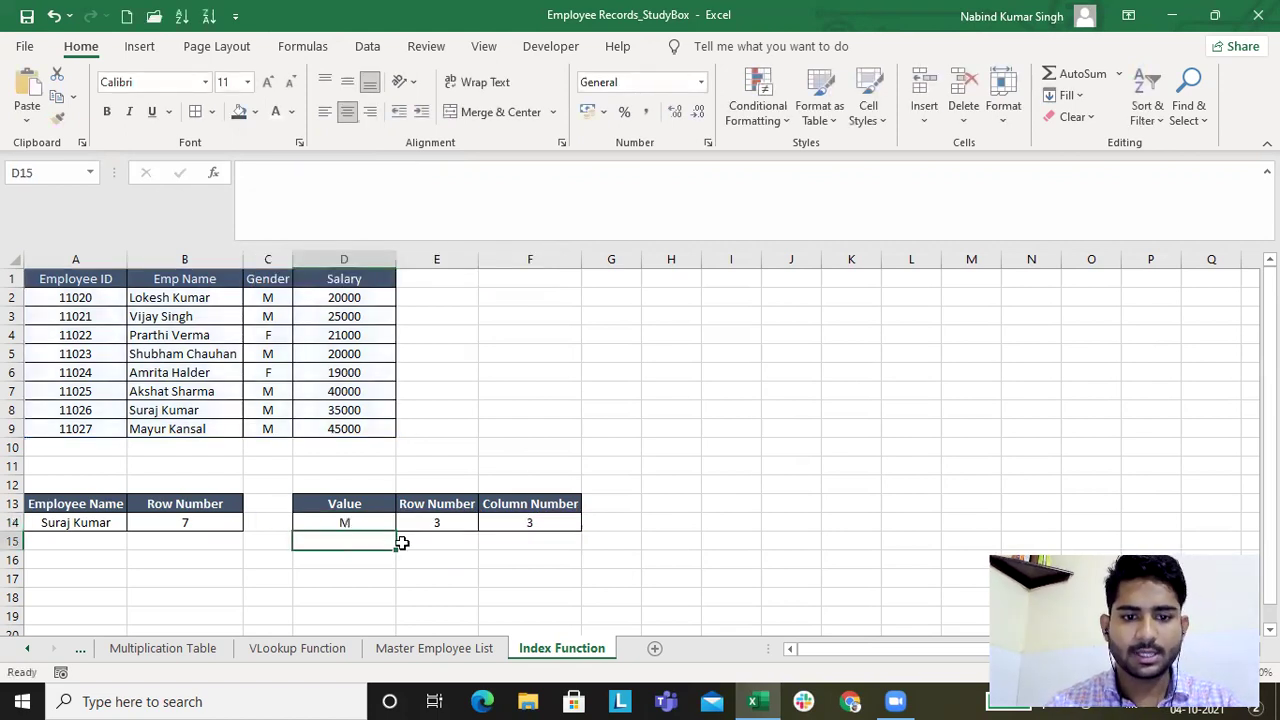
click(425, 538)
click(513, 524)
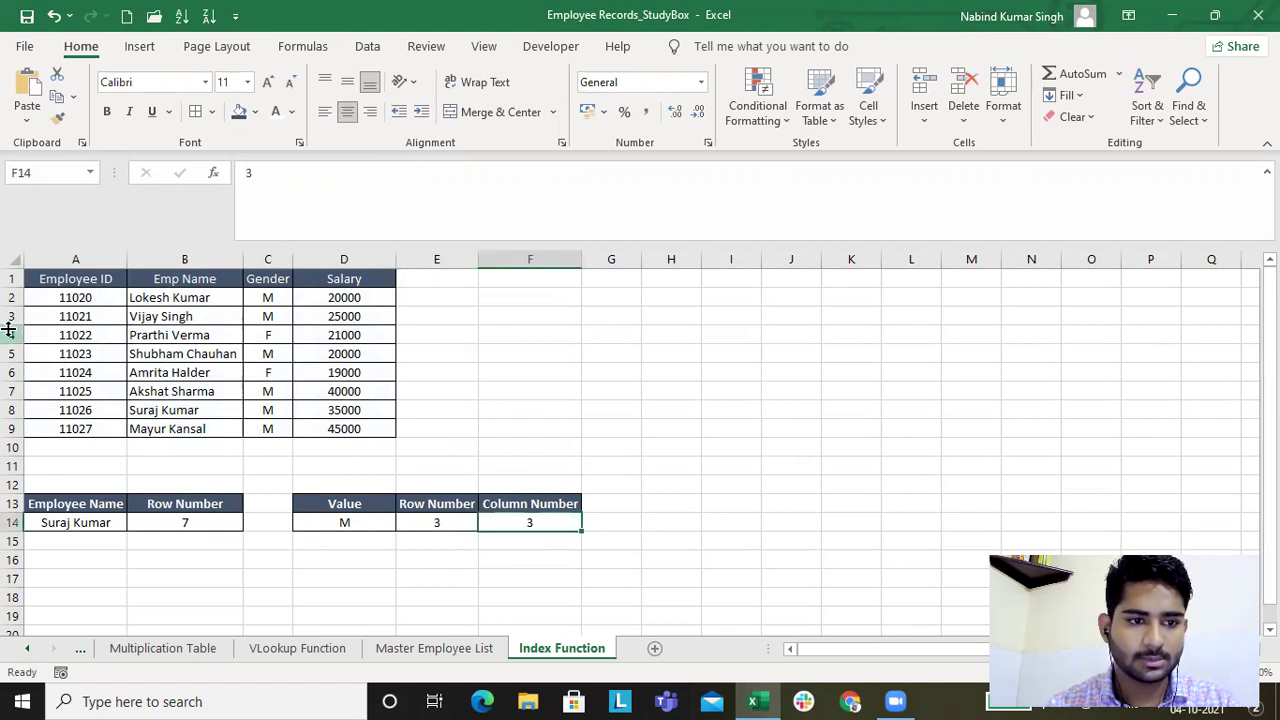
click(14, 297)
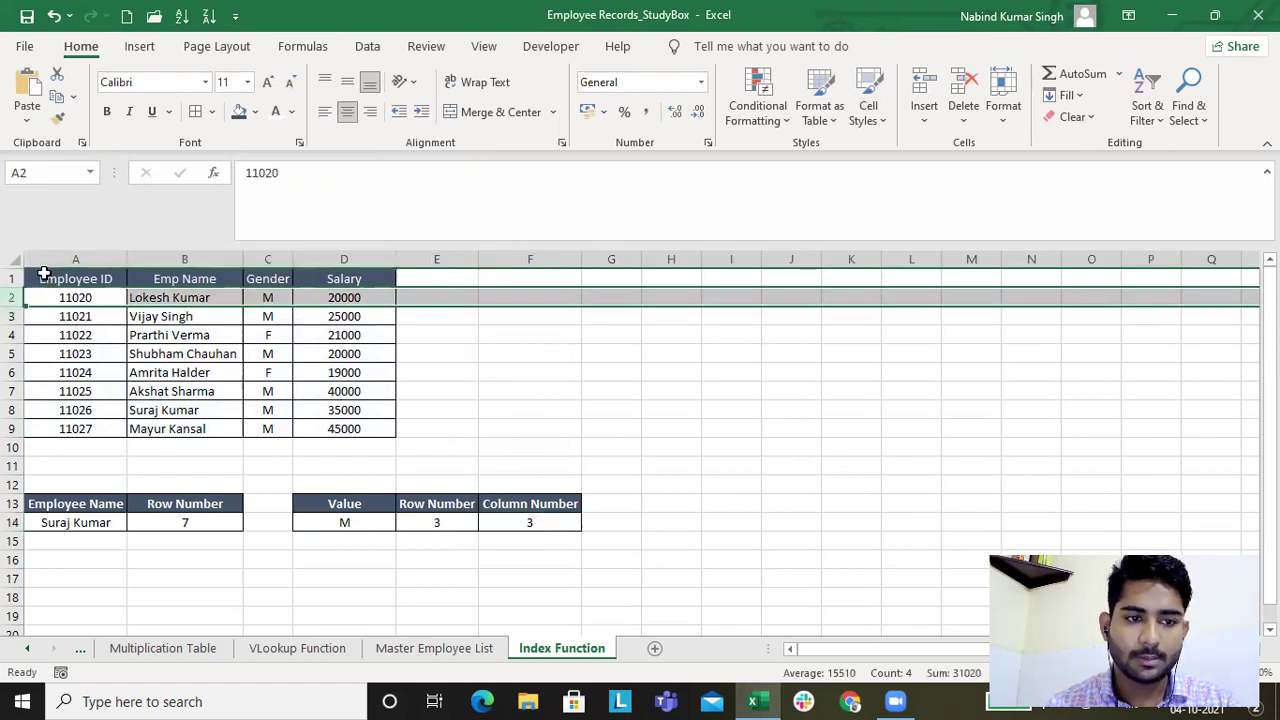
click(14, 277)
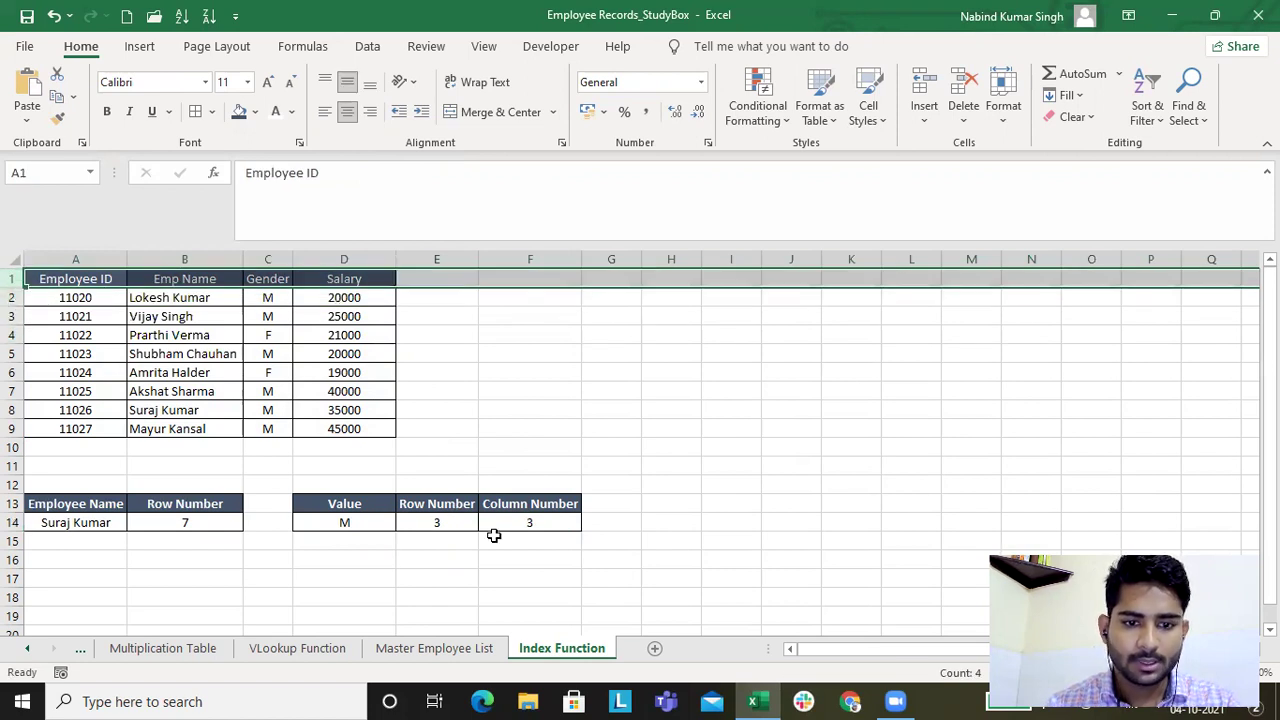
click(436, 525)
click(363, 523)
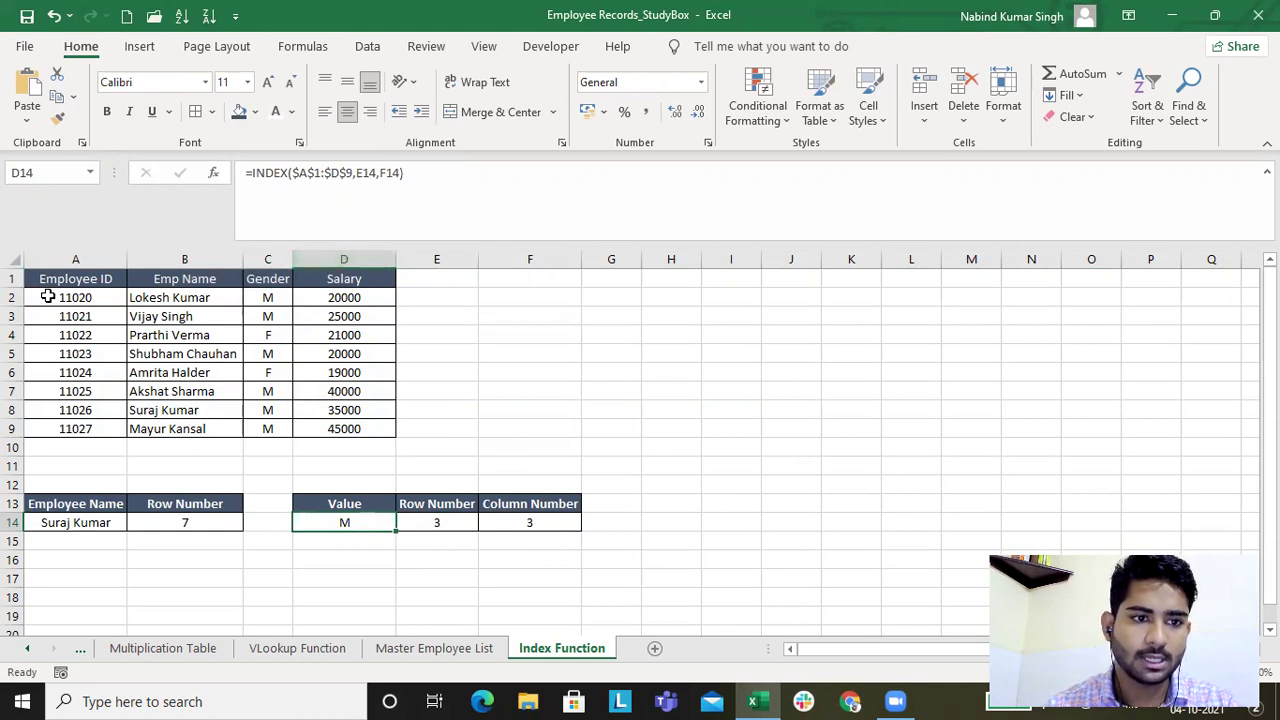
click(46, 294)
click(58, 258)
click(14, 280)
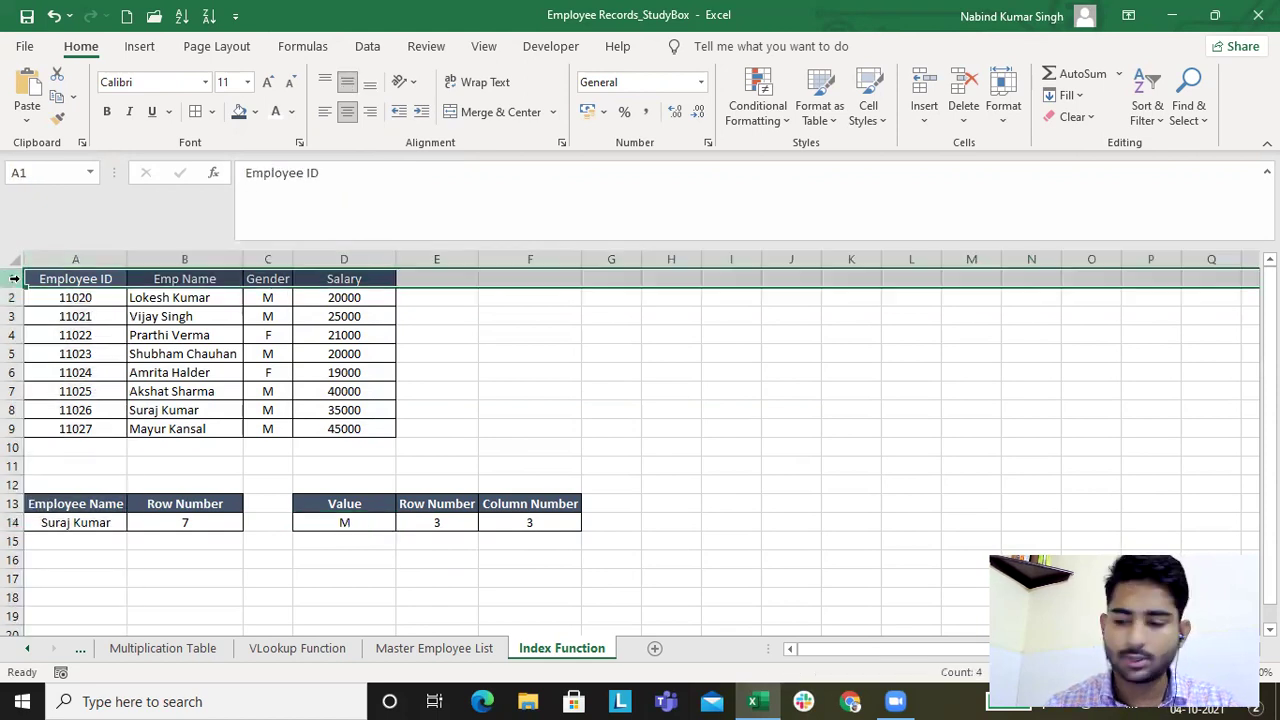
click(12, 297)
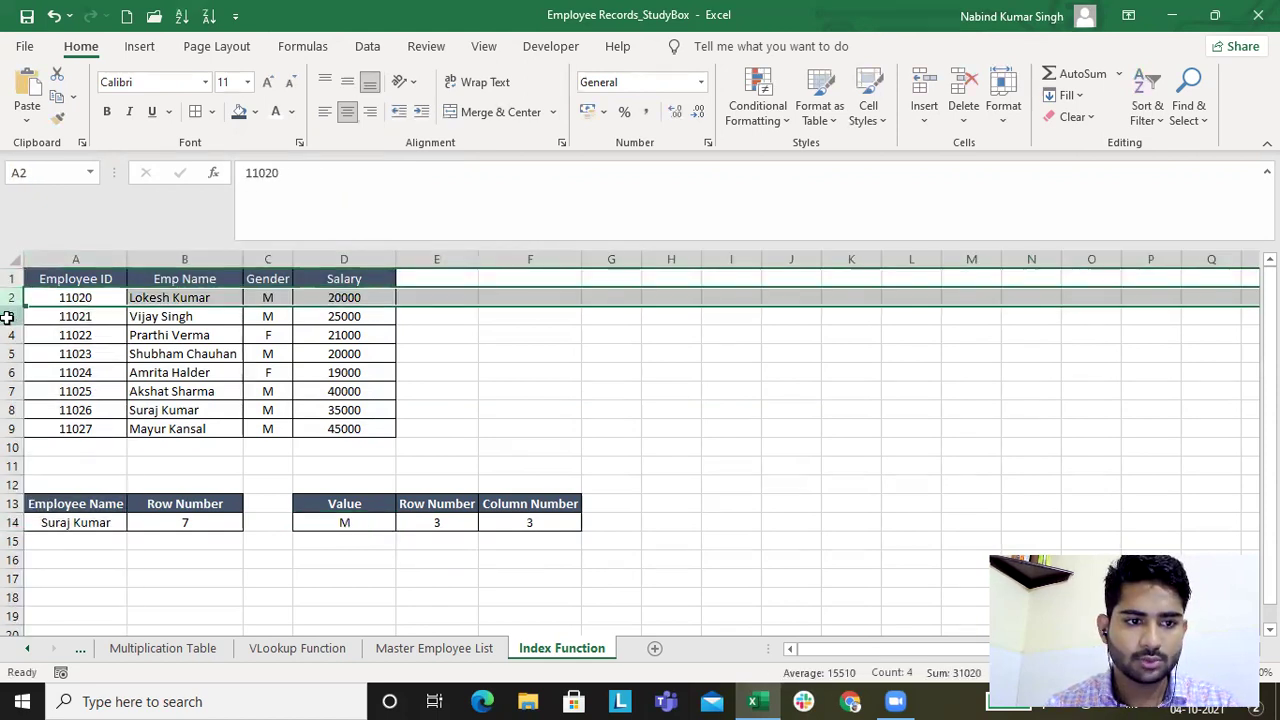
click(14, 316)
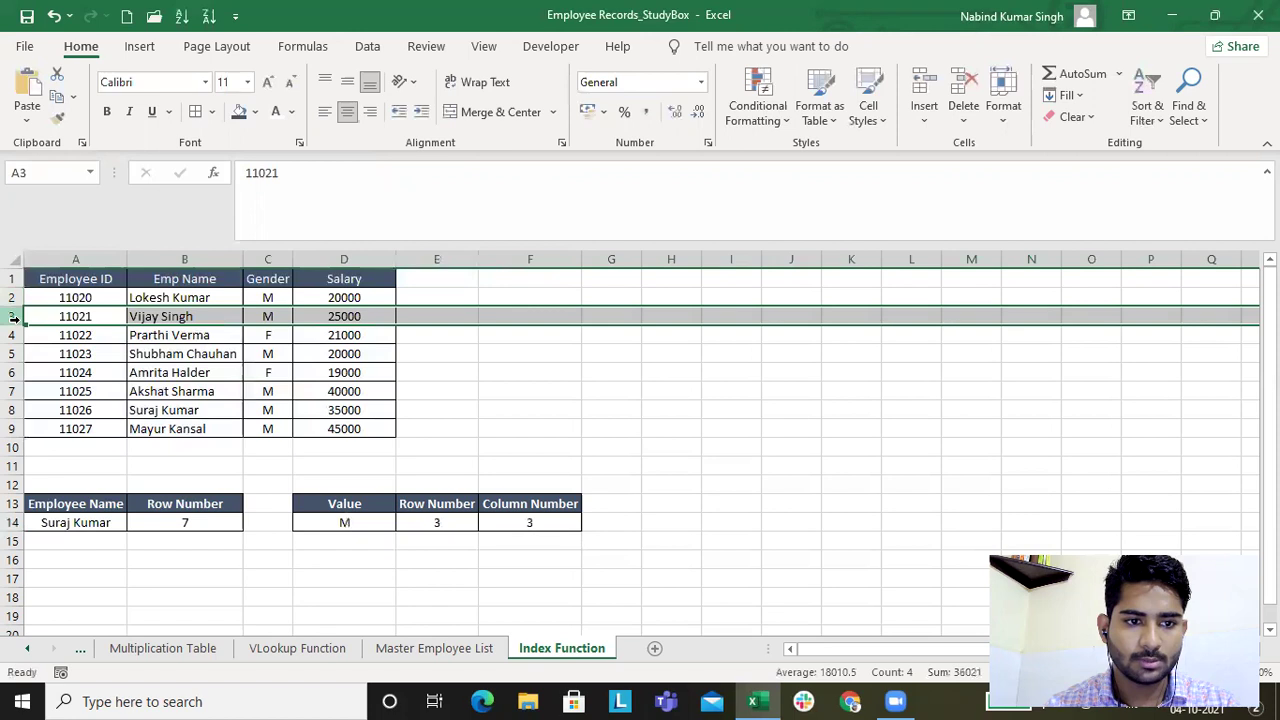
ctrl+click(269, 258)
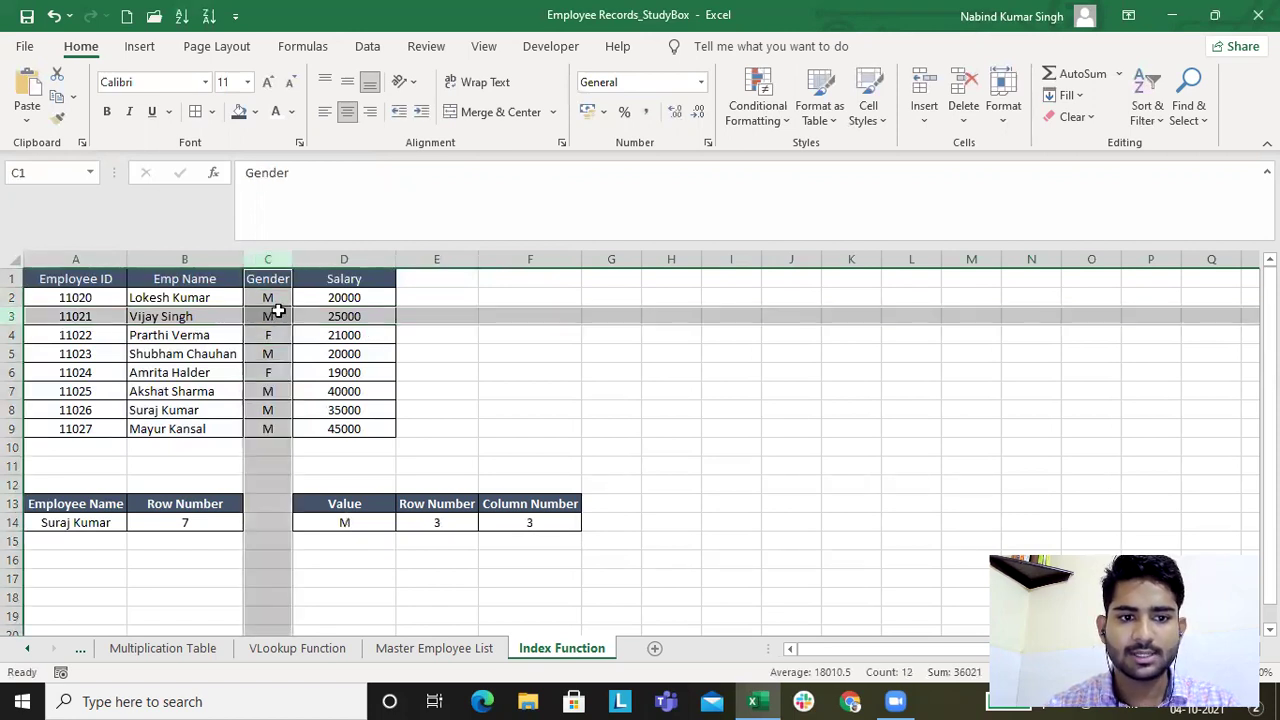
Set the row and column numbers to 4 so Value shows 21000
click(467, 524)
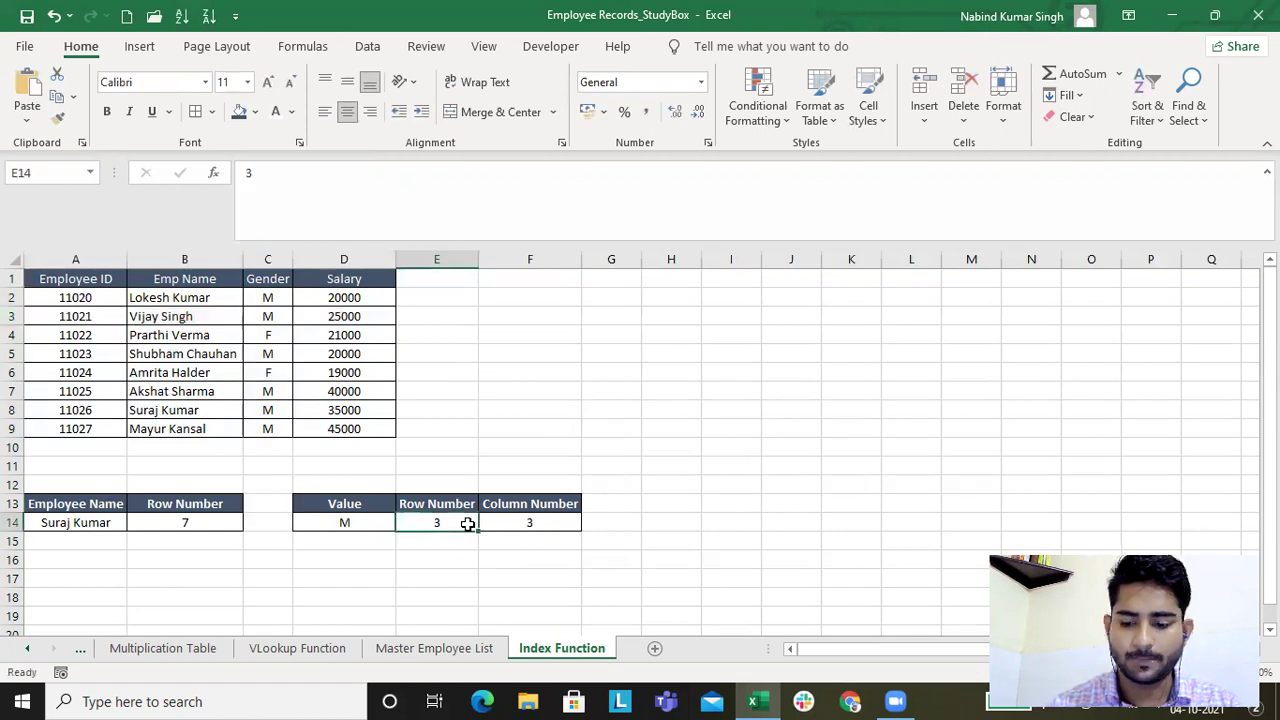
text(4)
key(Tab)
text(4)
key(Tab)
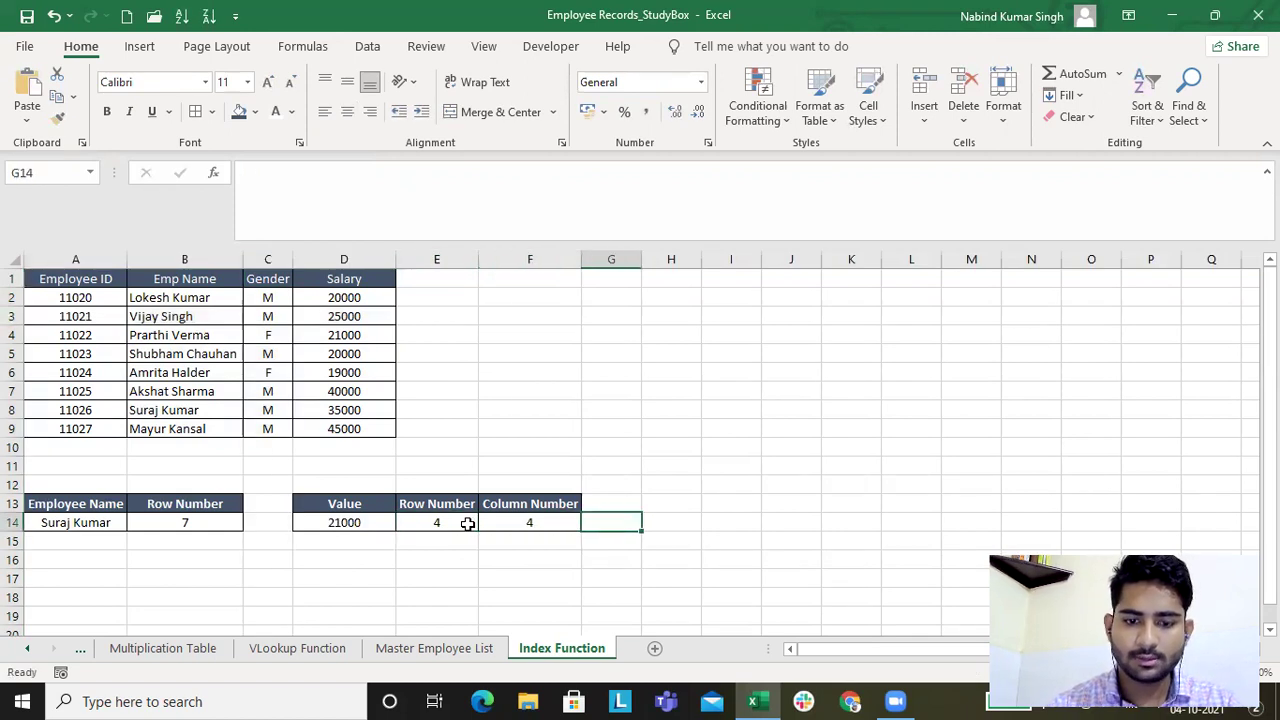
key(Left)
key(Left)
text(2)
key(Tab)
text(2)
key(Tab)
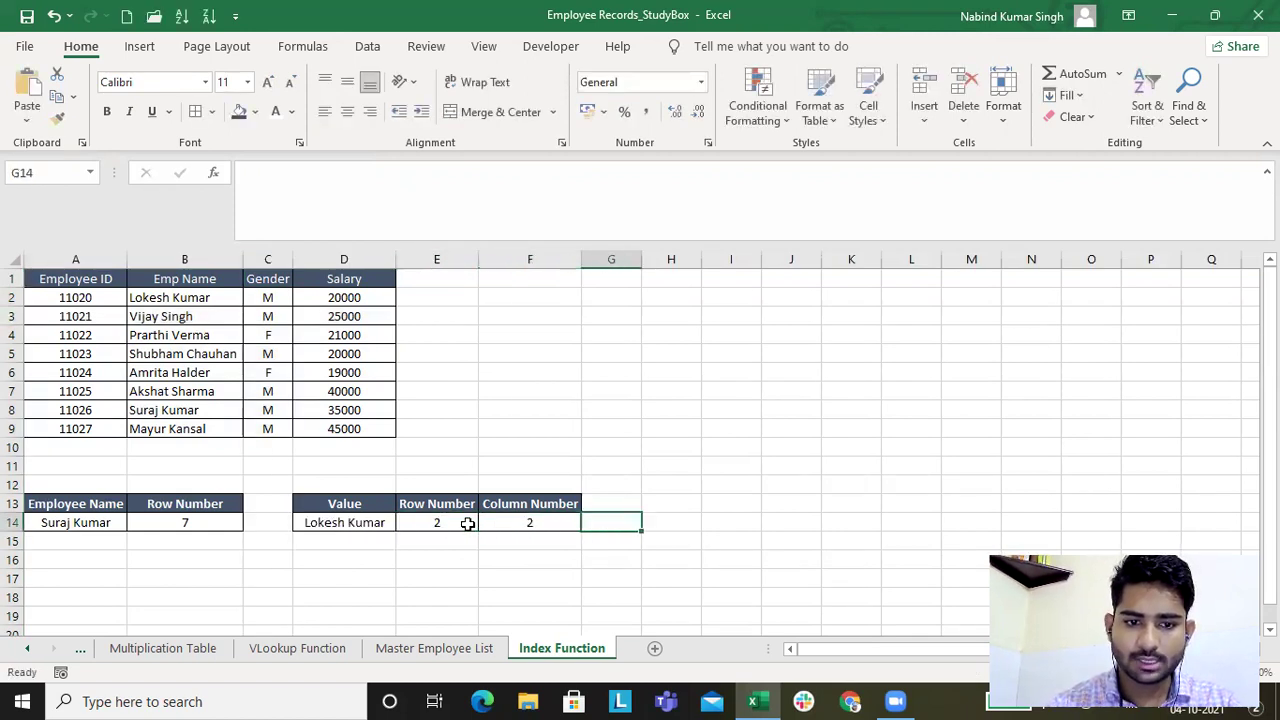